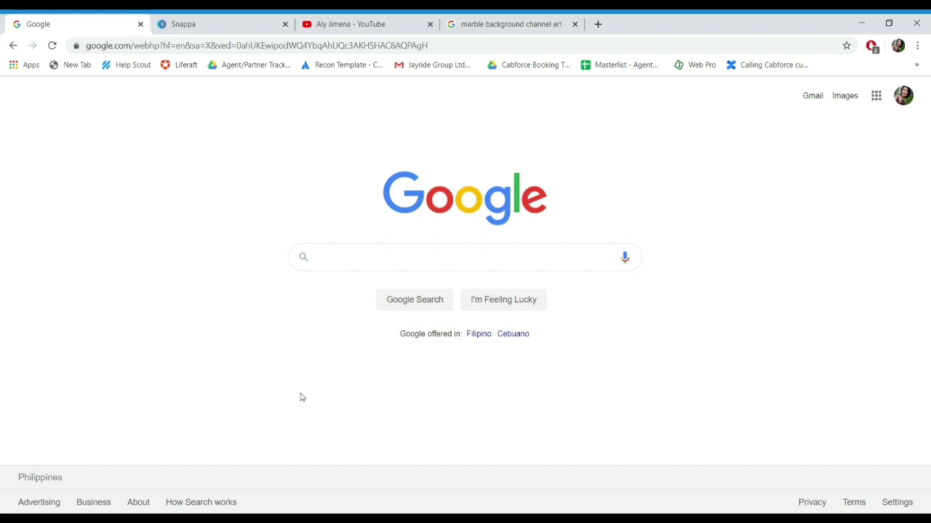
Step: Search Google for 'adobe spark' and open the Adobe Spark website from the results
text(adobe)
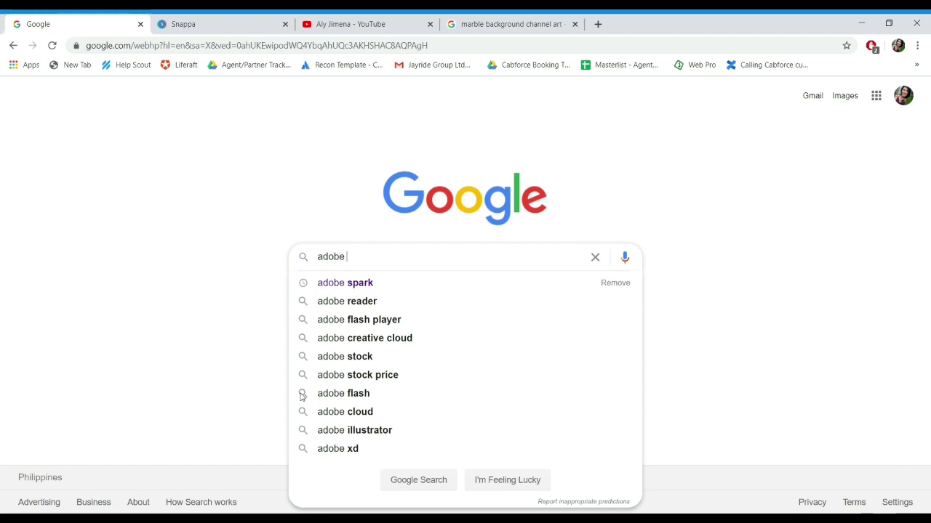
key(Down)
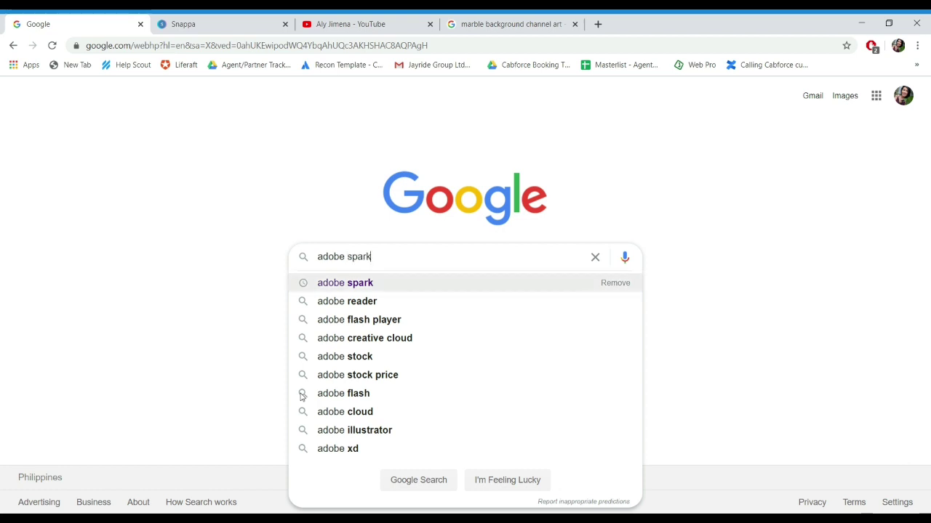
key(Return)
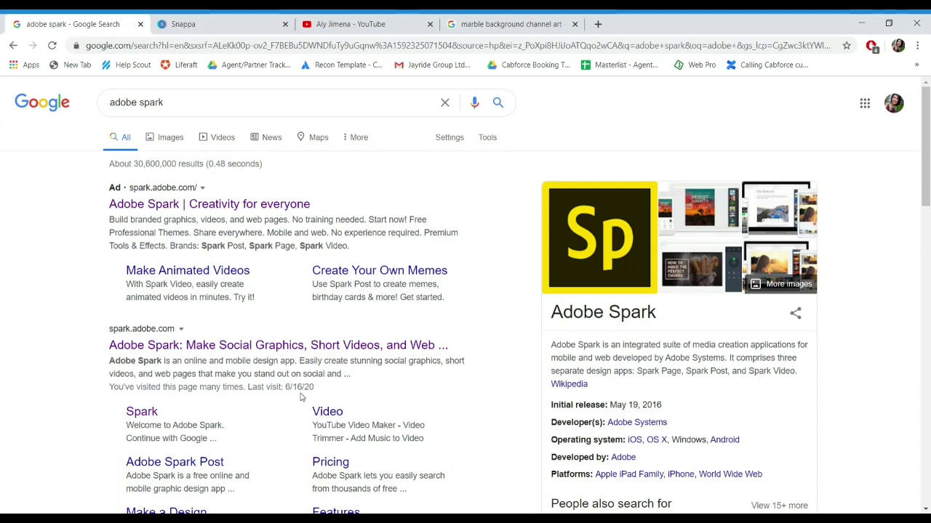
click(339, 350)
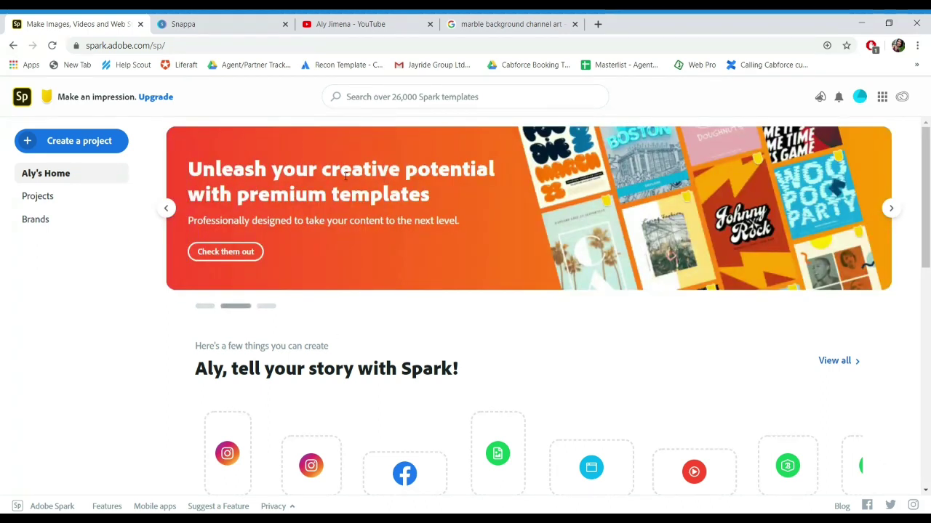
Step: Start a custom-size graphic using the Social Profile preset YouTube Channel art, 2560 x 1440
click(75, 147)
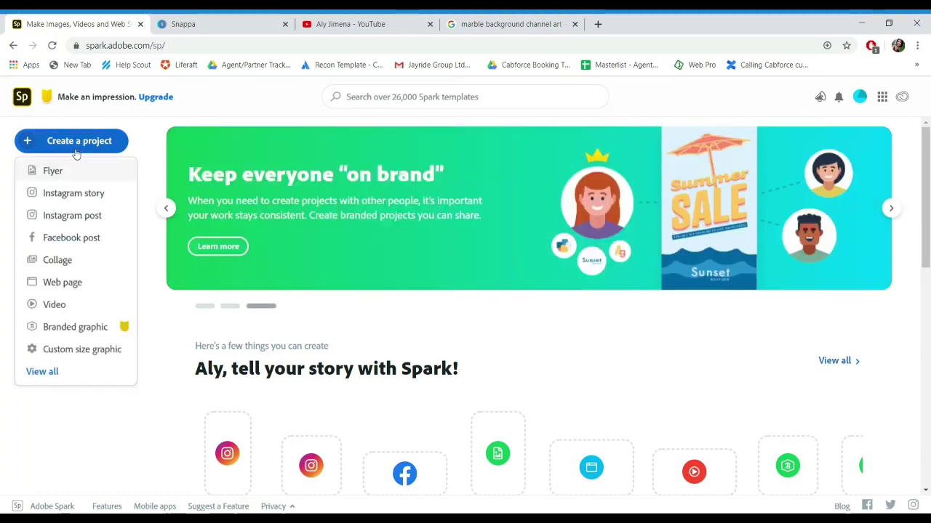
click(83, 351)
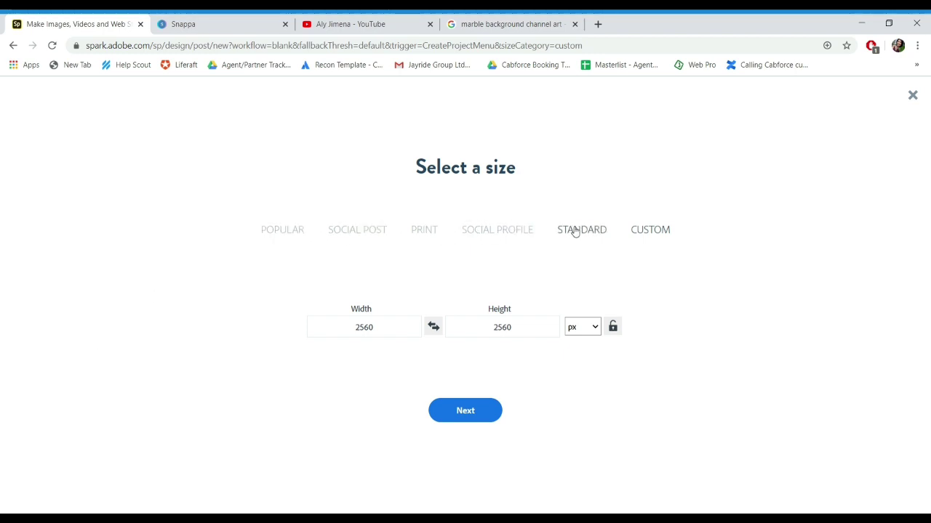
click(281, 233)
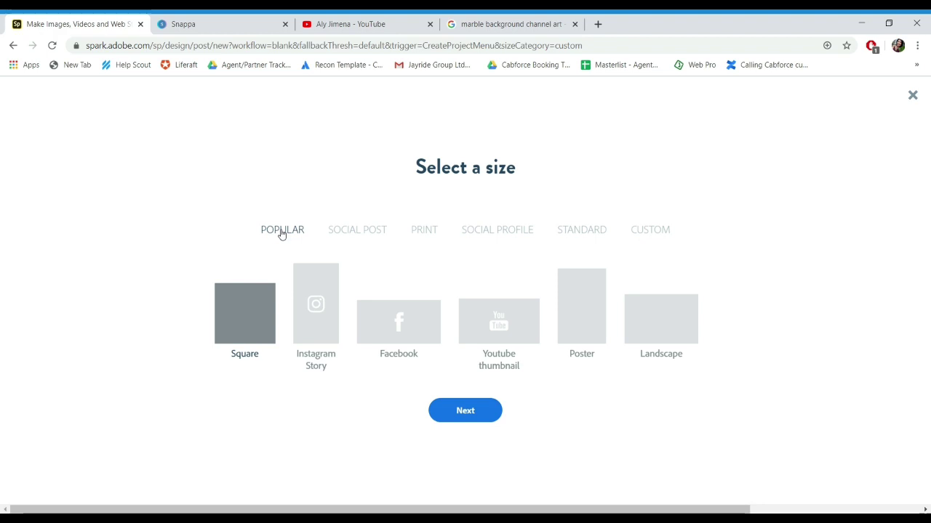
click(375, 230)
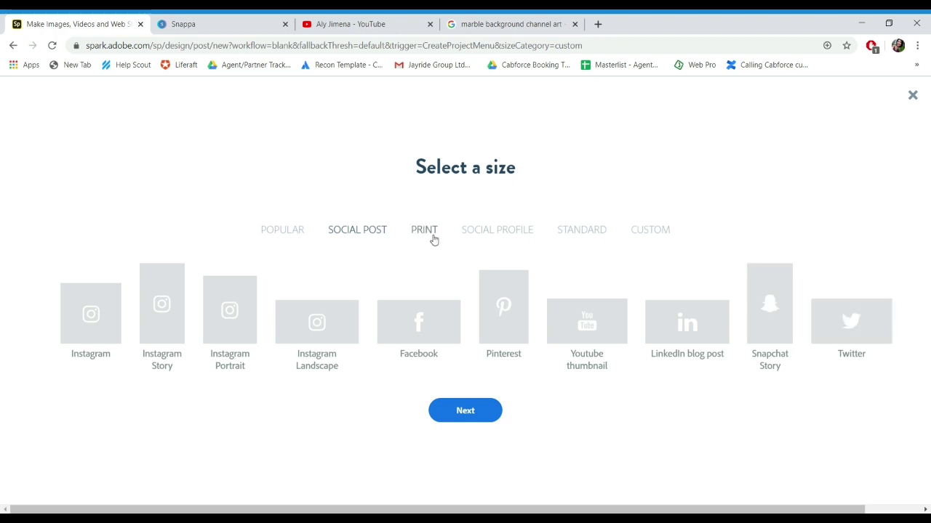
click(434, 240)
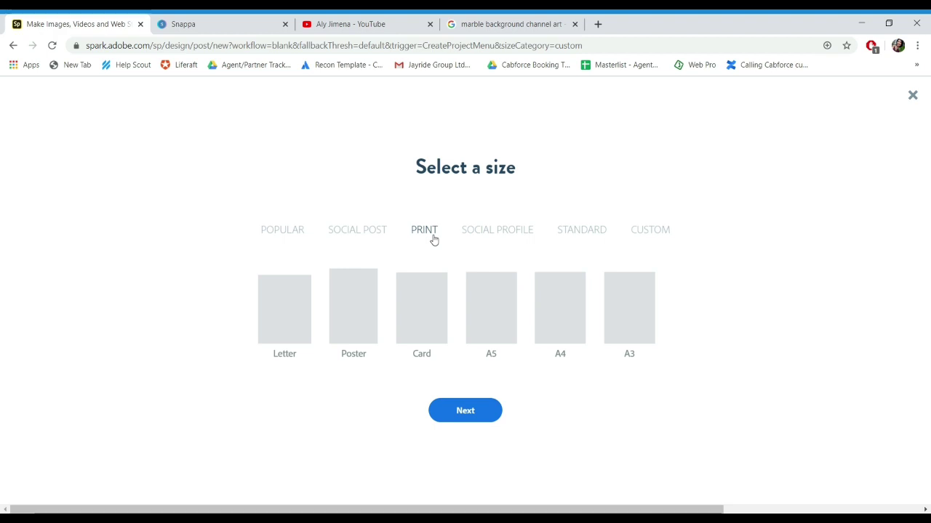
click(485, 231)
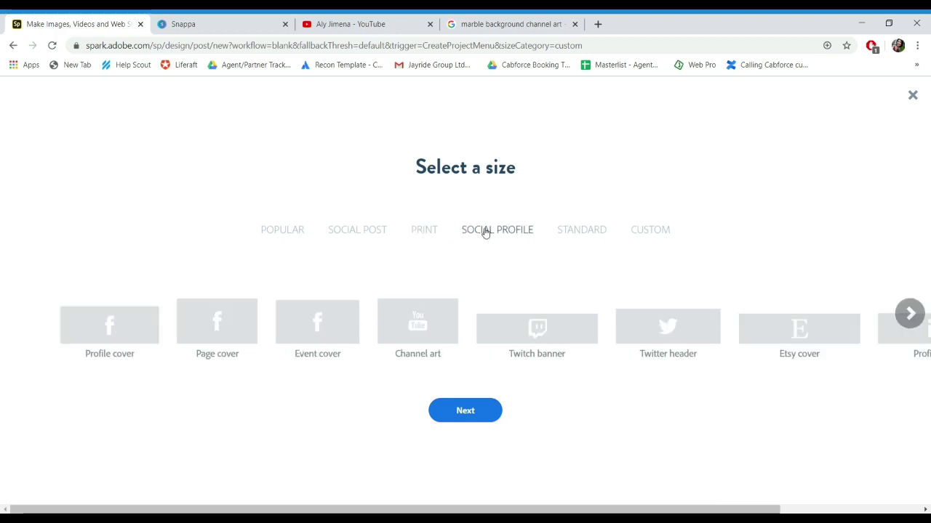
click(577, 240)
click(520, 237)
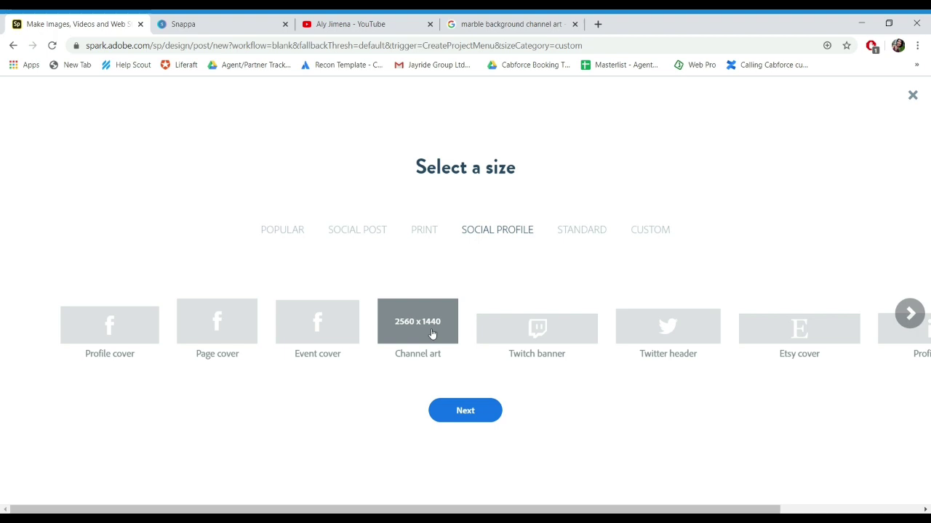
click(432, 333)
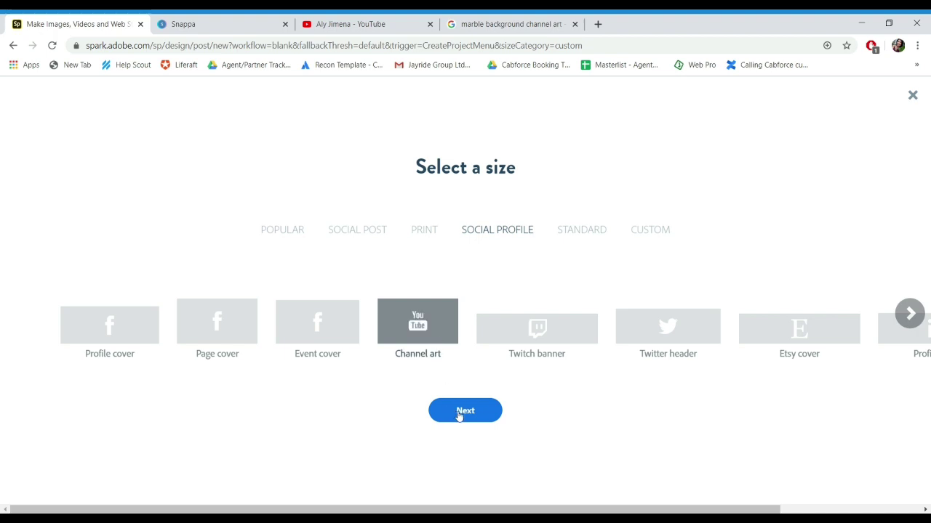
click(459, 413)
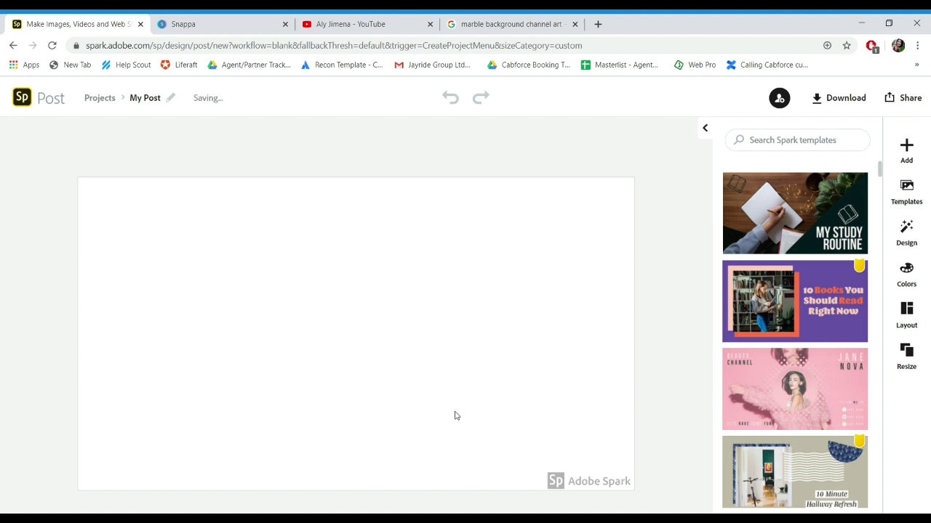
Step: Remove the Spark watermark once for this project and stay on the free Starter plan
mouse_move(590, 484)
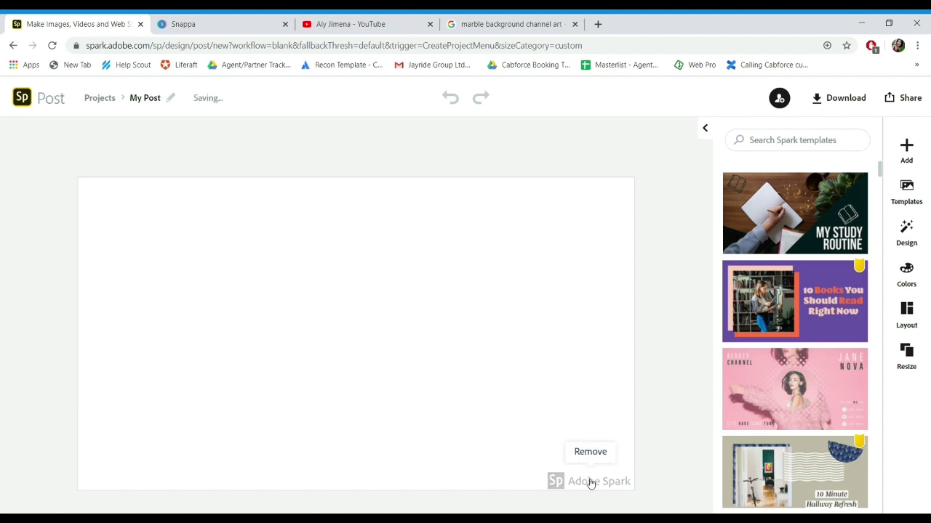
click(590, 482)
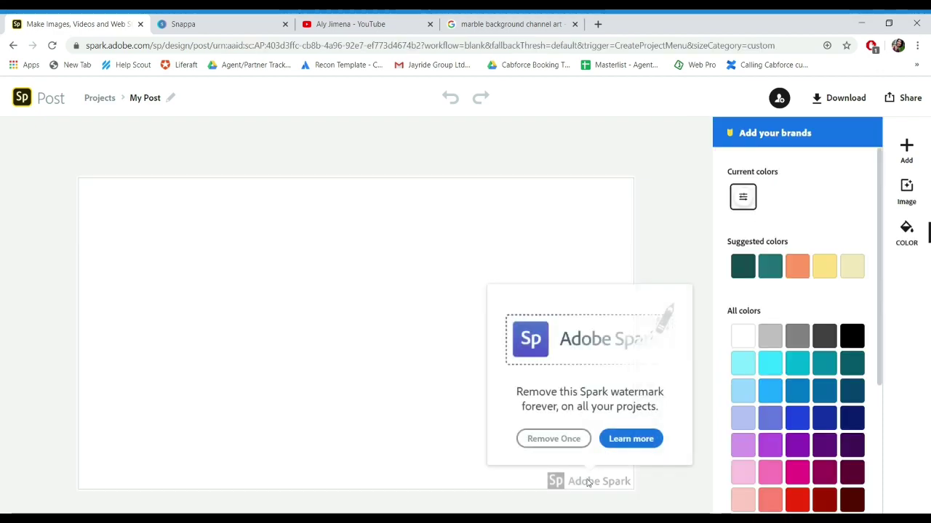
click(580, 439)
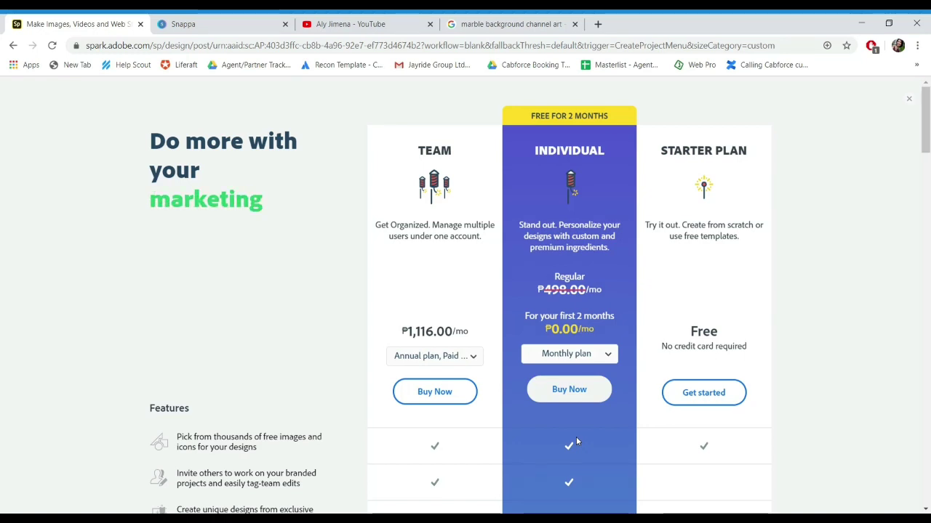
click(698, 400)
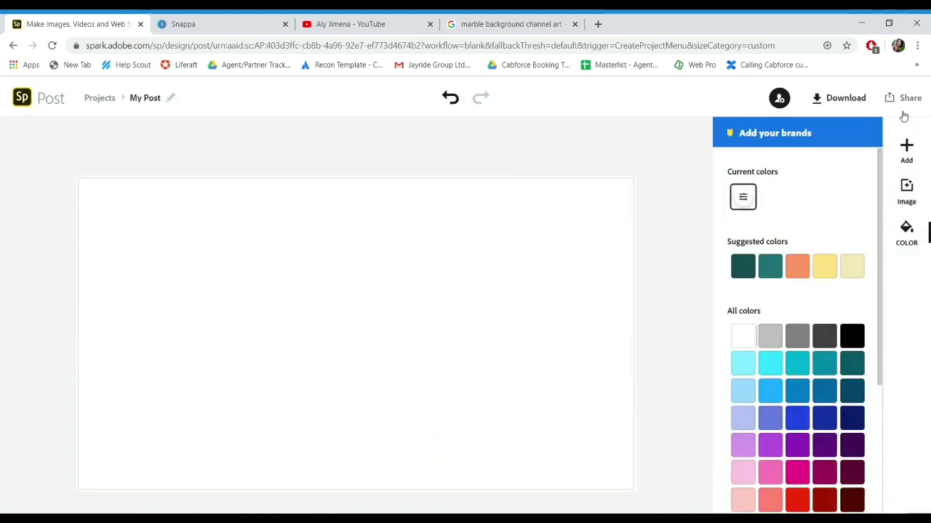
Step: Add a new text box containing the channel owner's name to the banner
click(907, 146)
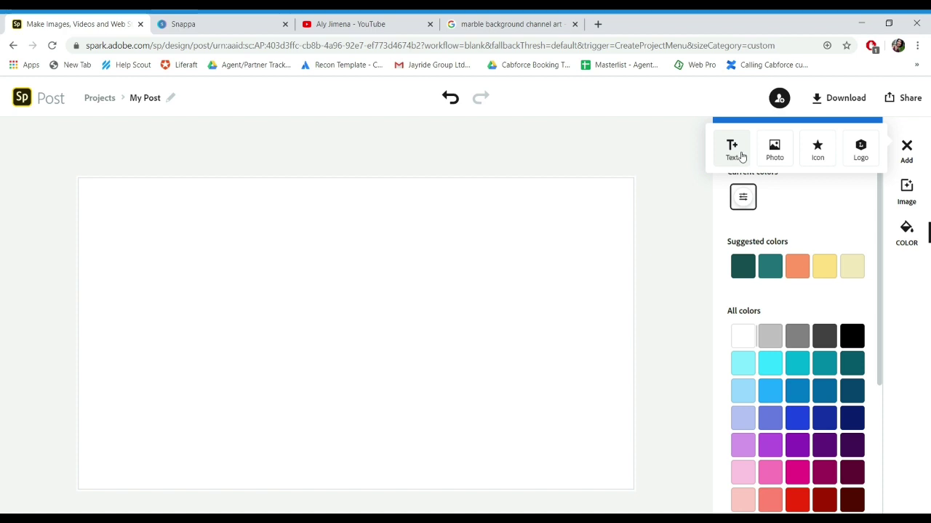
click(733, 149)
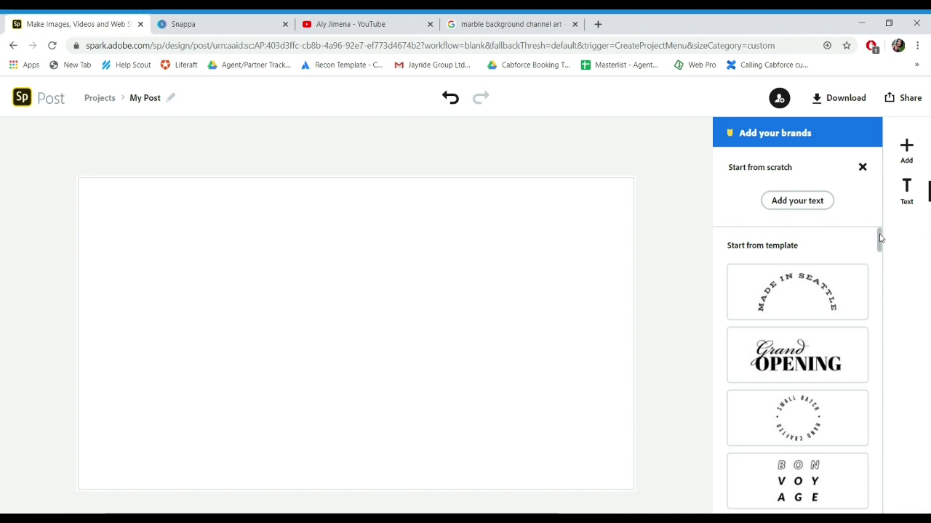
scroll(880, 241, down, 1)
drag(880, 241, 893, 501)
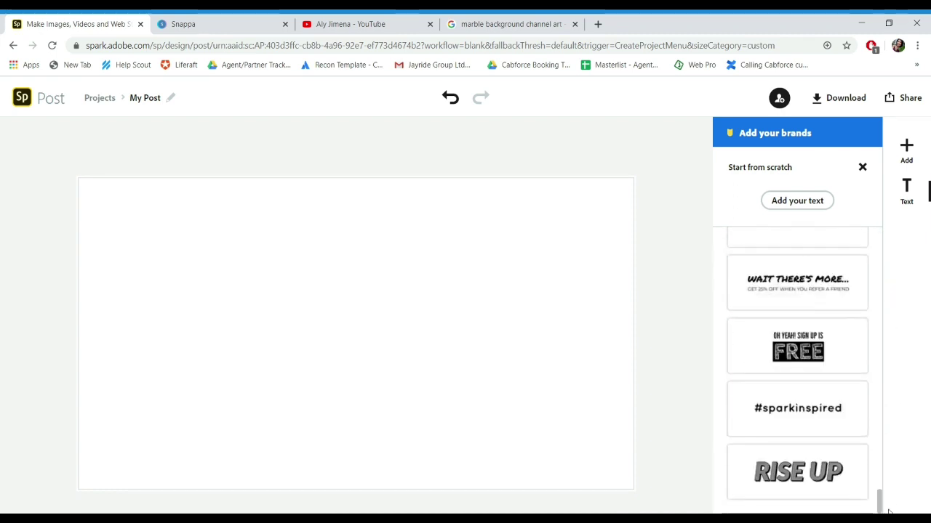
click(800, 204)
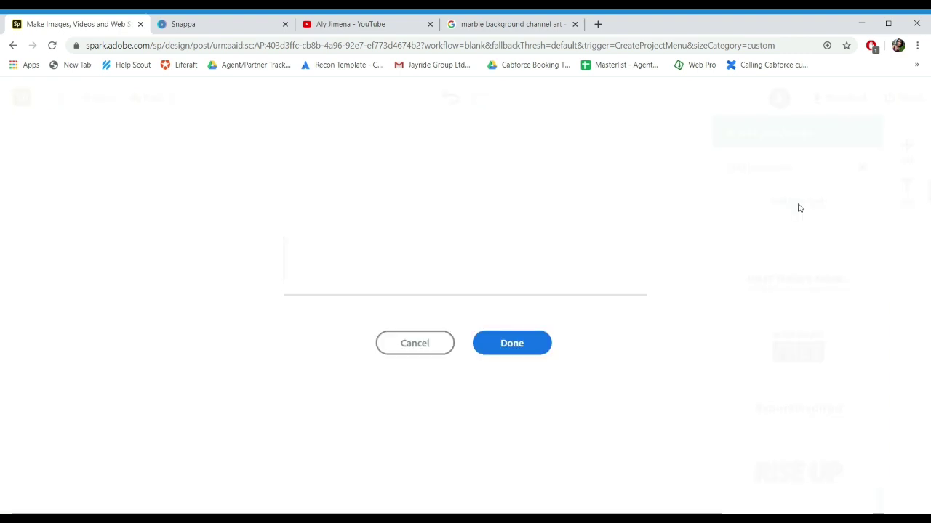
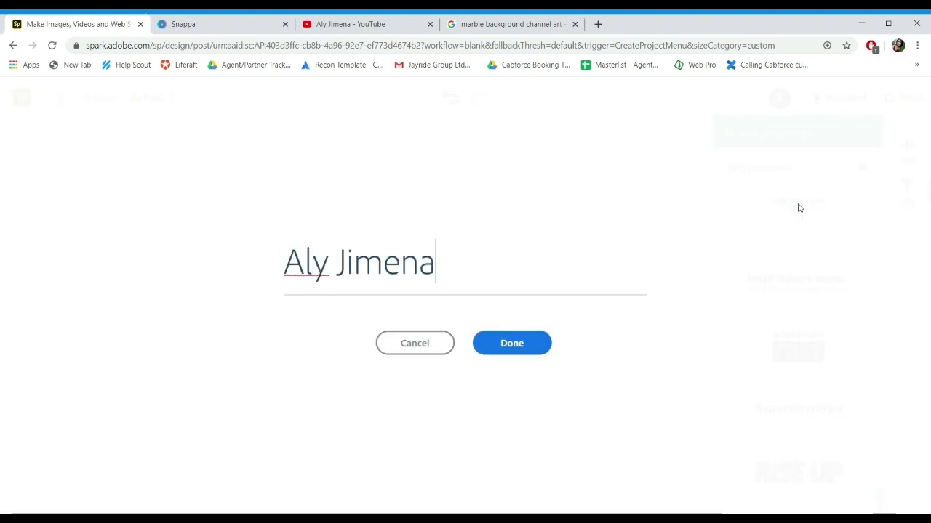
click(531, 350)
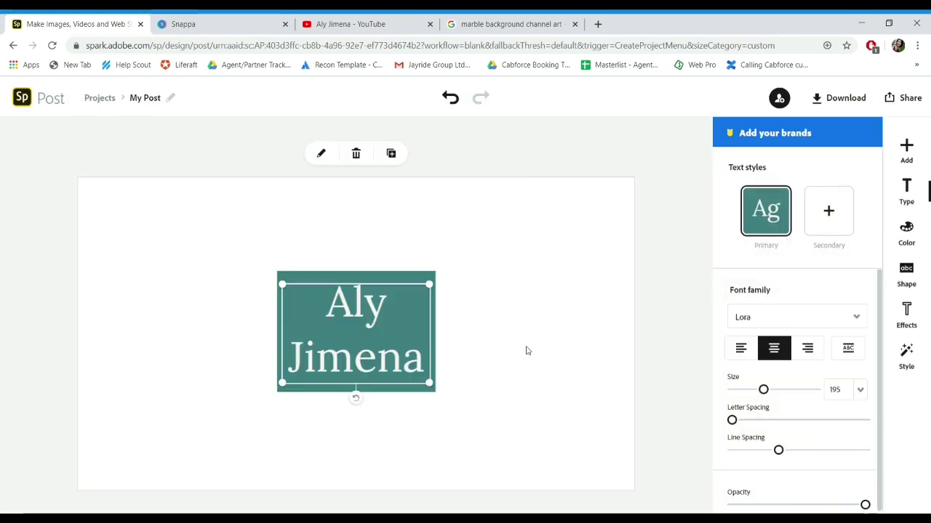
Step: Set the name to TIDE MEDIUM INLINE and shuffle its colour palette to purple and blue
click(857, 318)
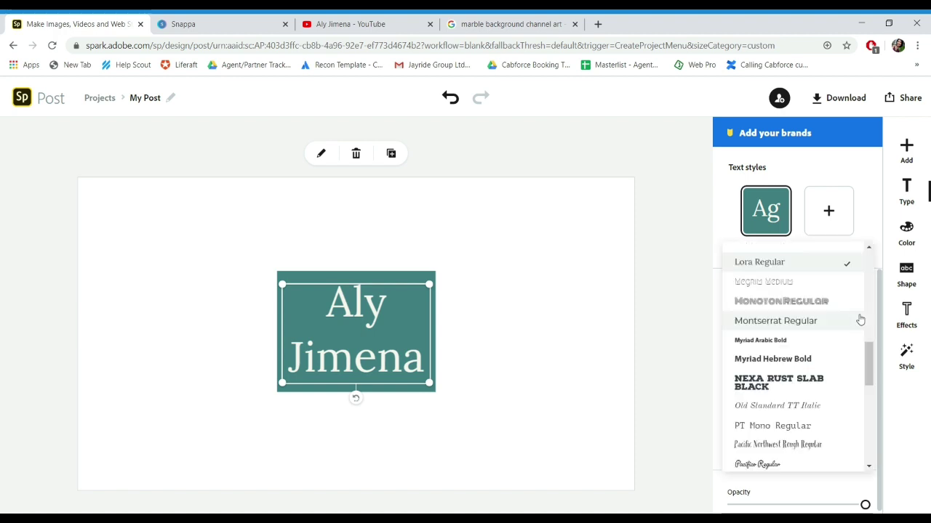
scroll(860, 320, down, 5)
click(778, 394)
click(910, 237)
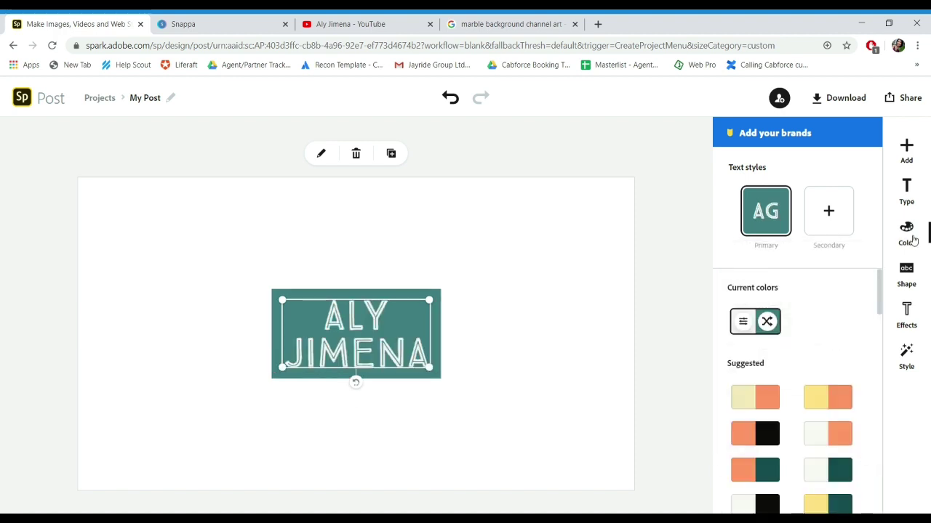
click(836, 398)
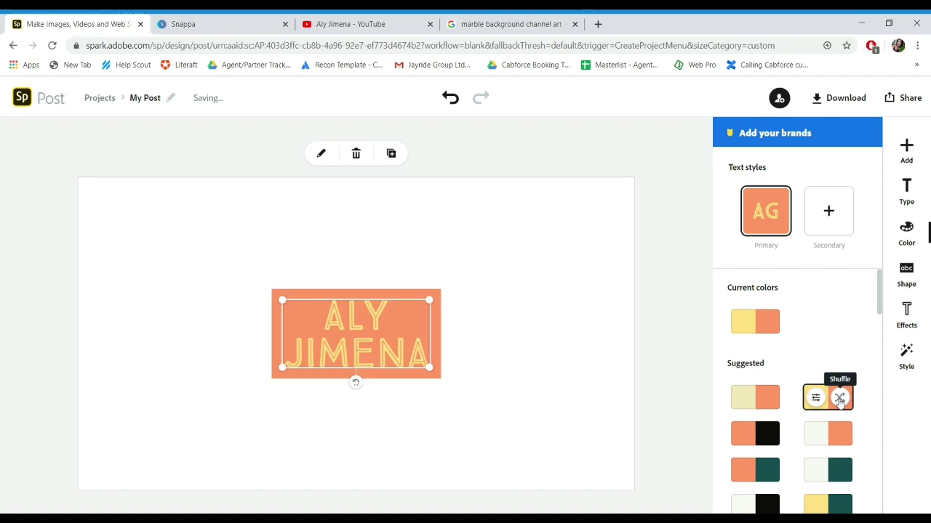
click(840, 399)
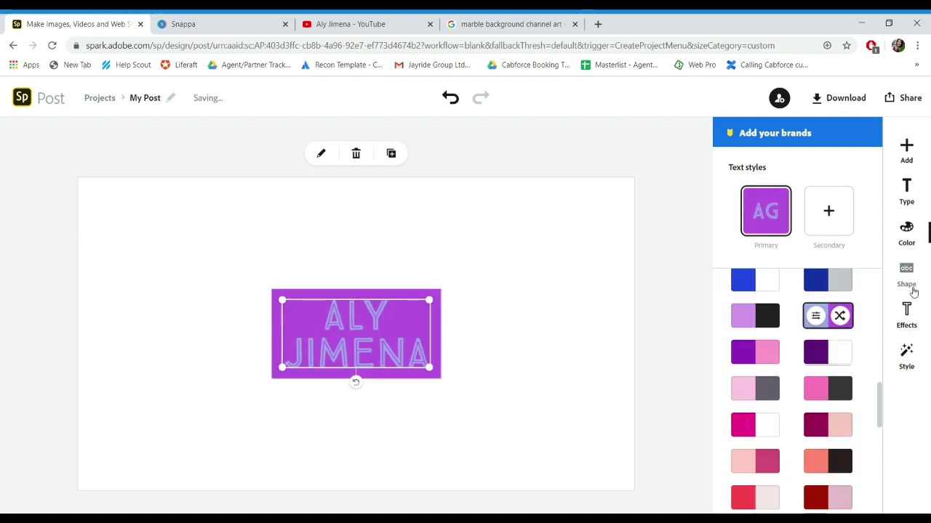
click(913, 289)
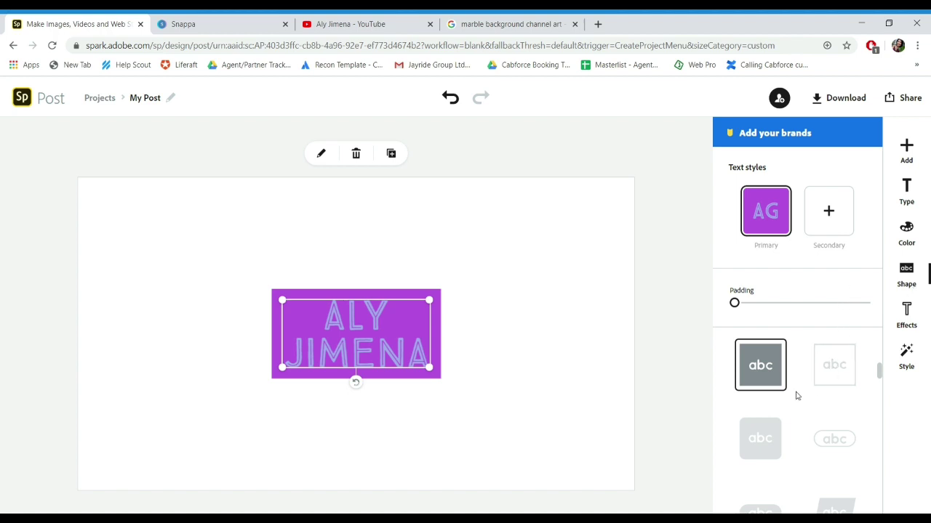
Step: Try rounded and pill shapes, then put the name in a Facebook shape widened to one line
click(760, 439)
click(835, 440)
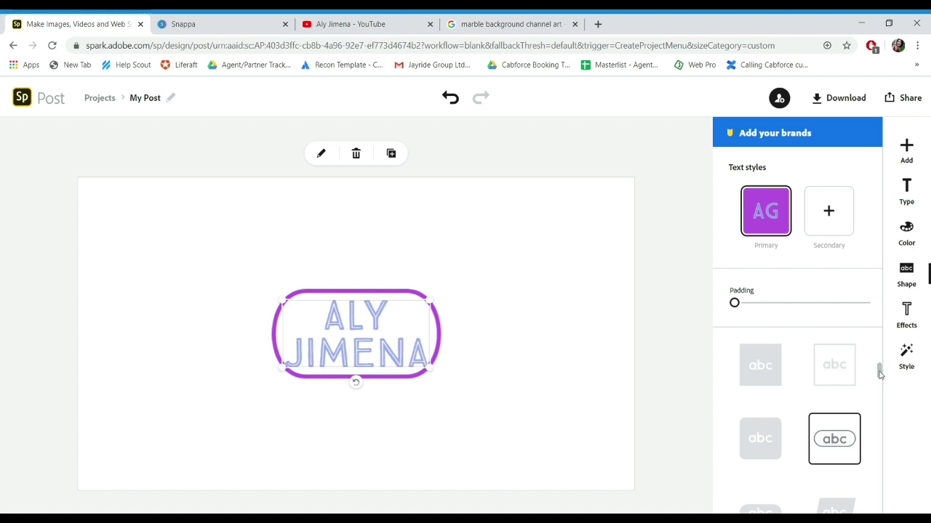
drag(879, 373, 881, 478)
scroll(882, 492, down, 1)
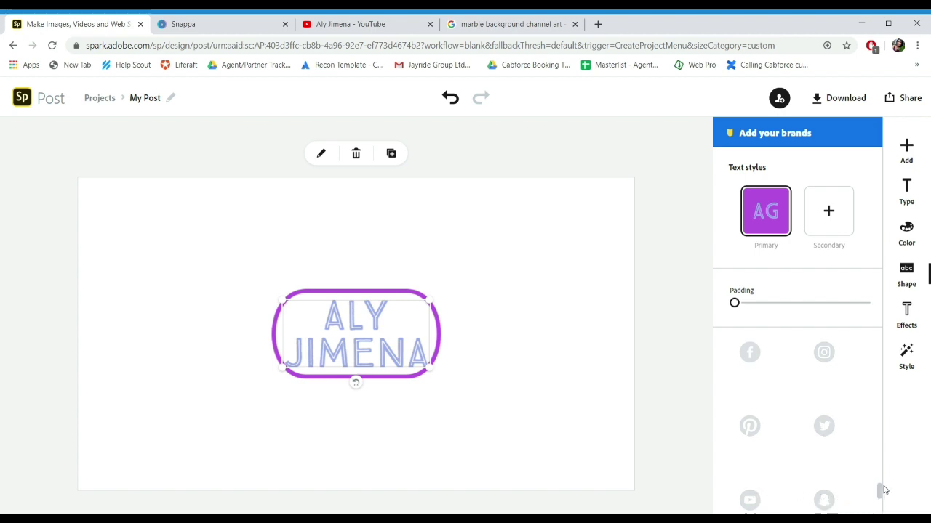
drag(880, 492, 881, 510)
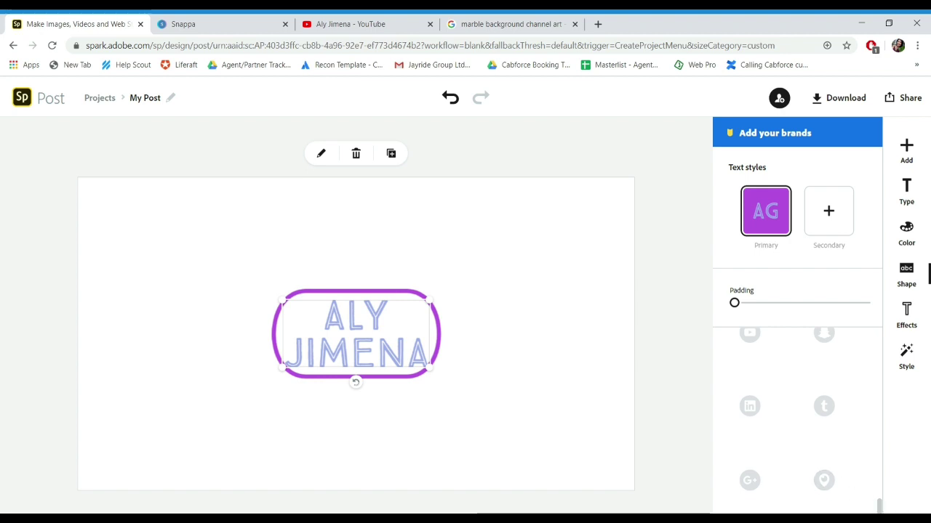
drag(881, 510, 880, 453)
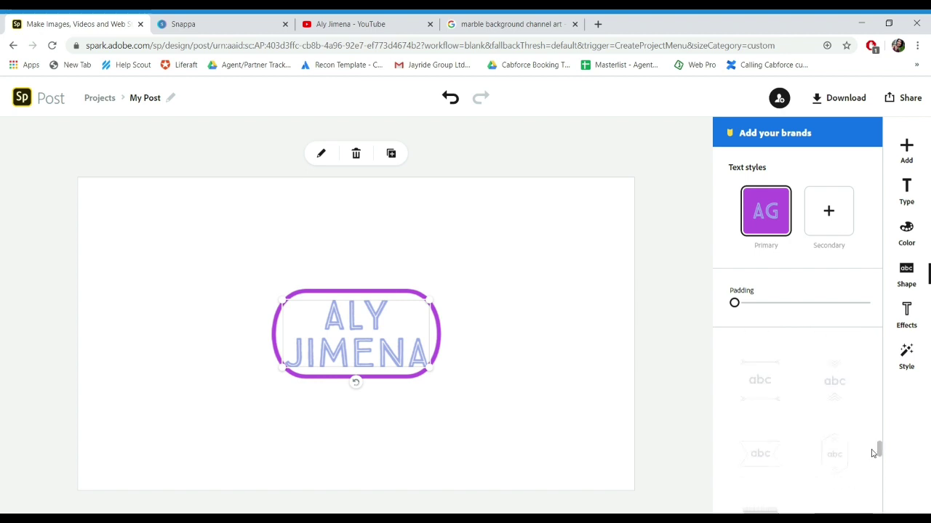
click(754, 436)
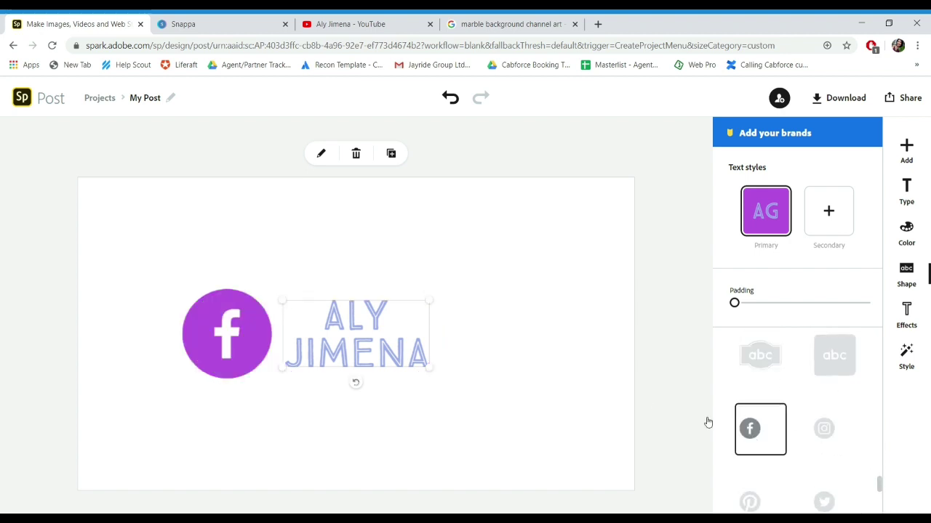
drag(430, 368, 419, 308)
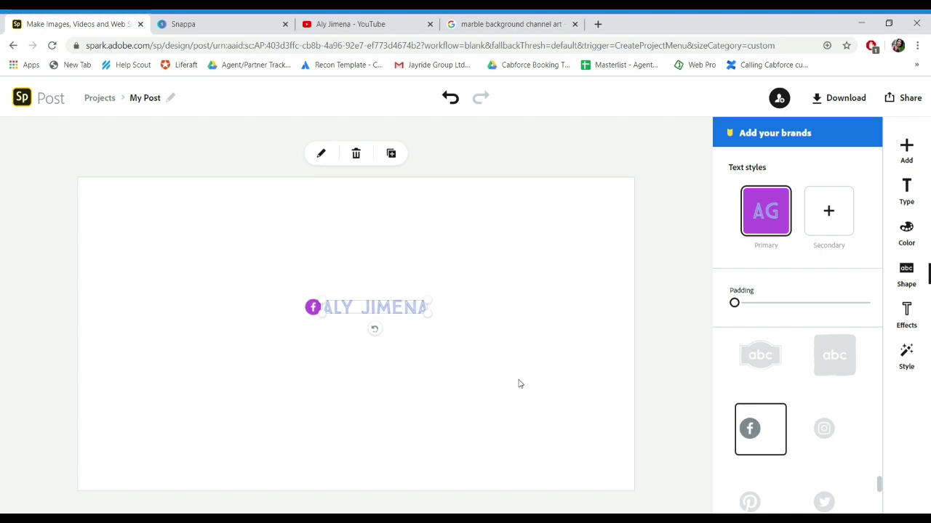
Step: Try Outline, Cutout and Shadow effects on the name text, then delete it
click(908, 311)
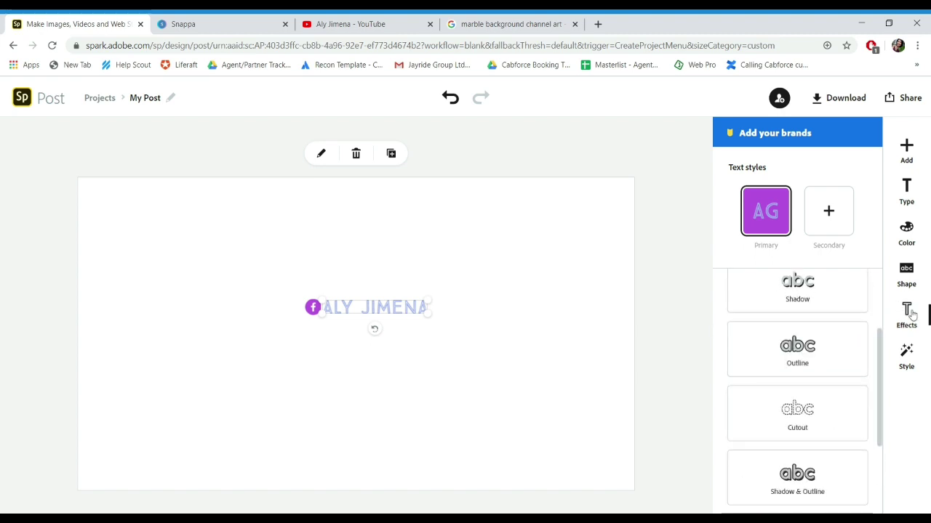
click(820, 352)
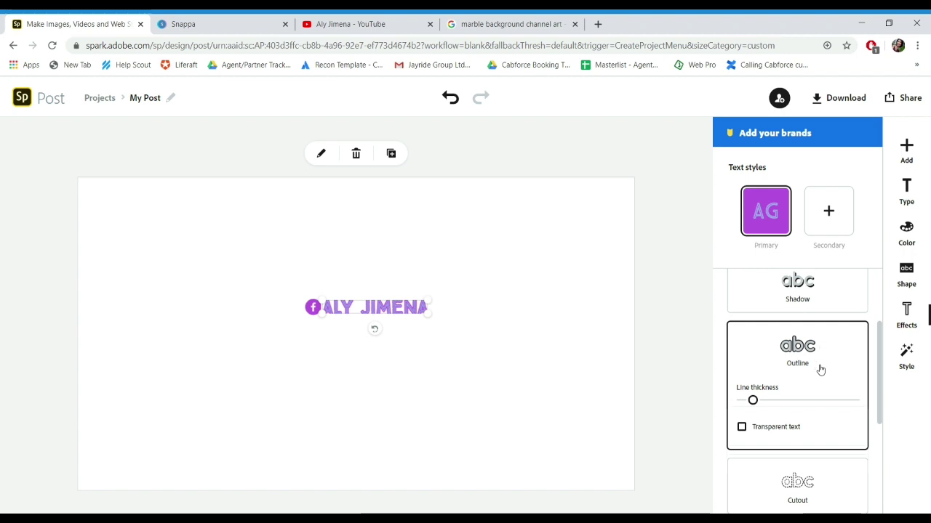
click(814, 492)
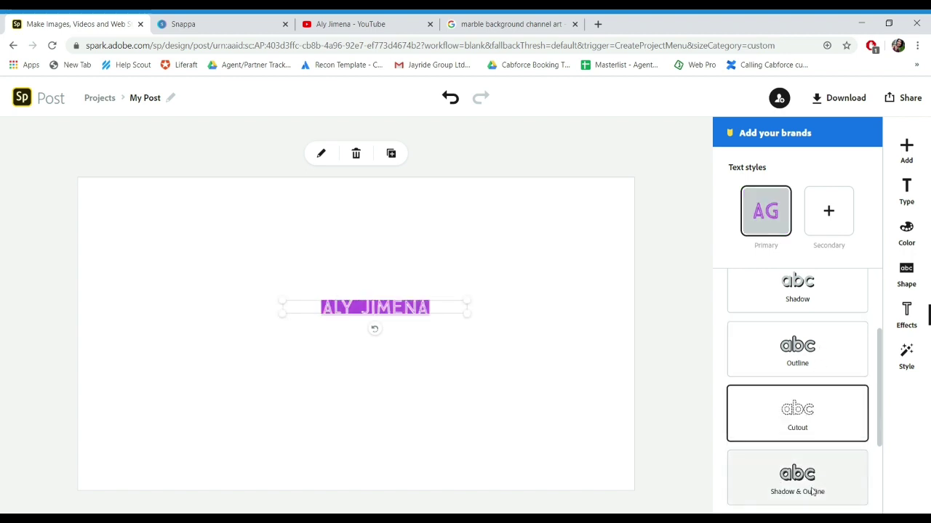
click(827, 298)
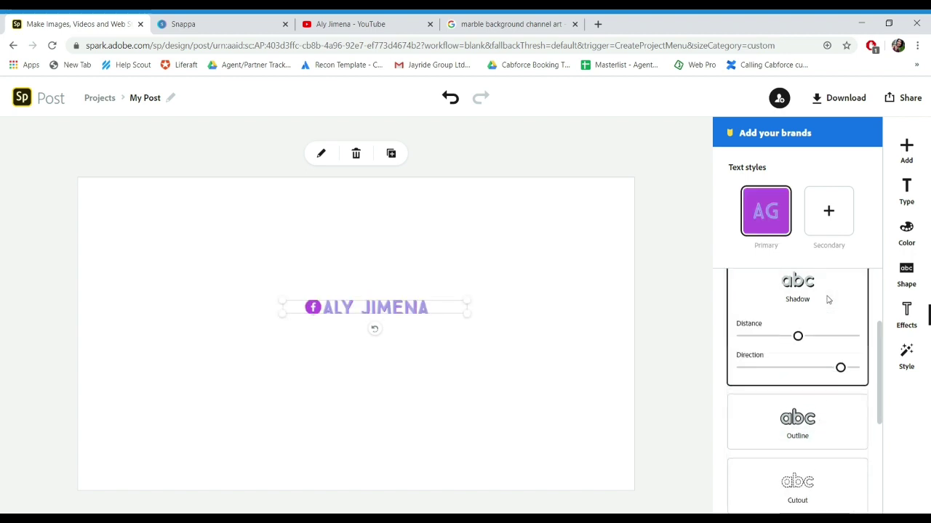
key(Delete)
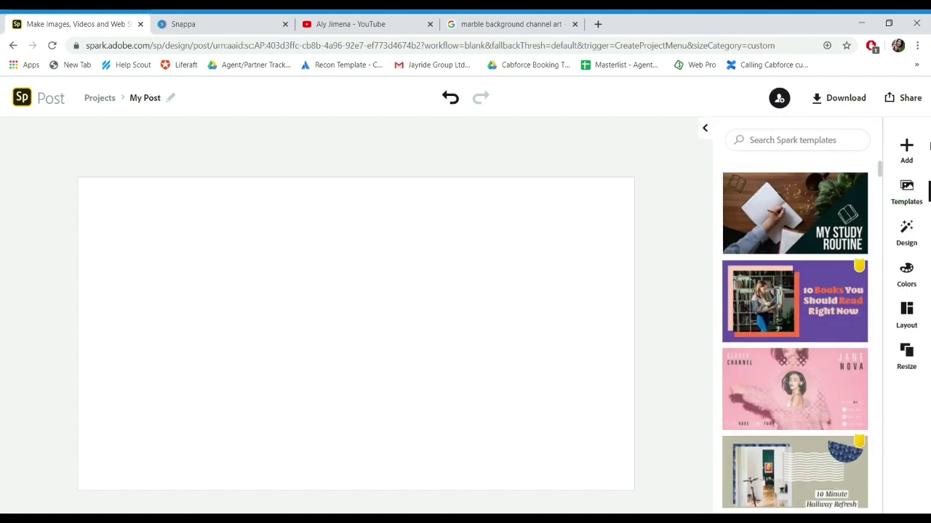
click(908, 147)
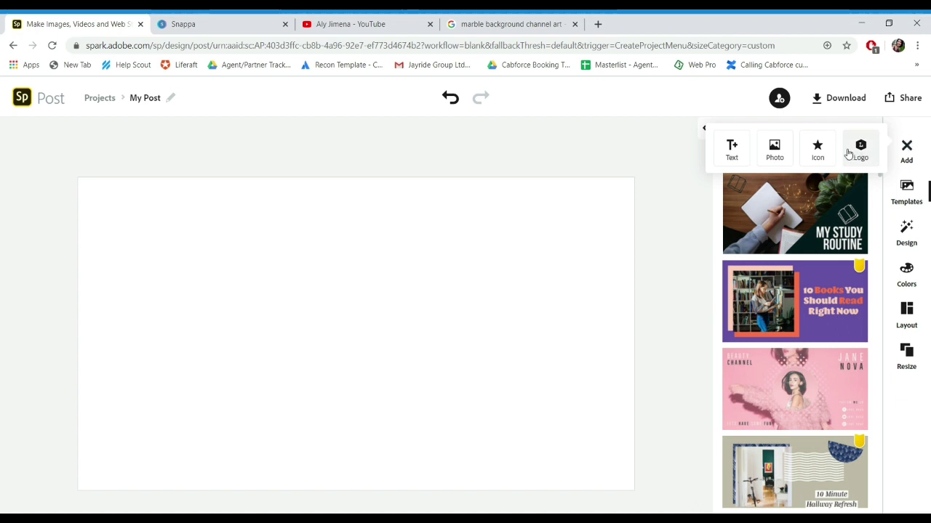
click(774, 150)
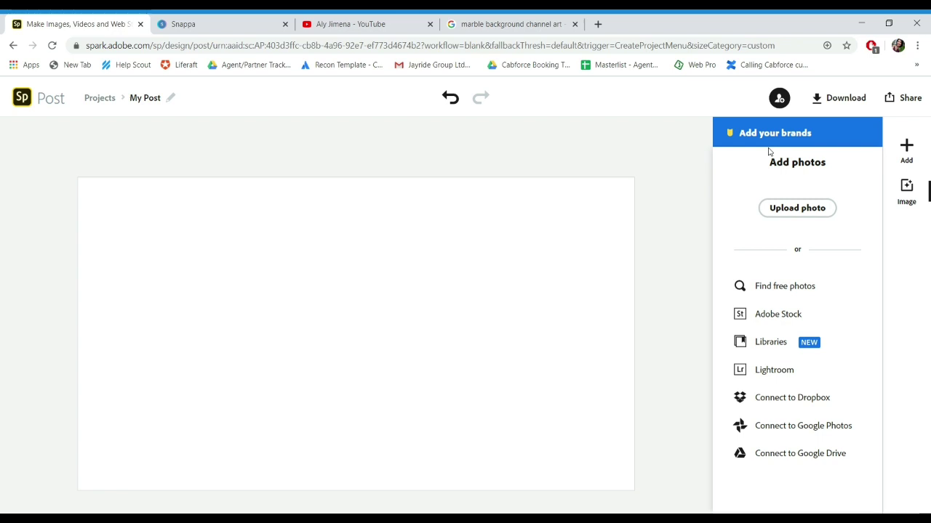
click(518, 24)
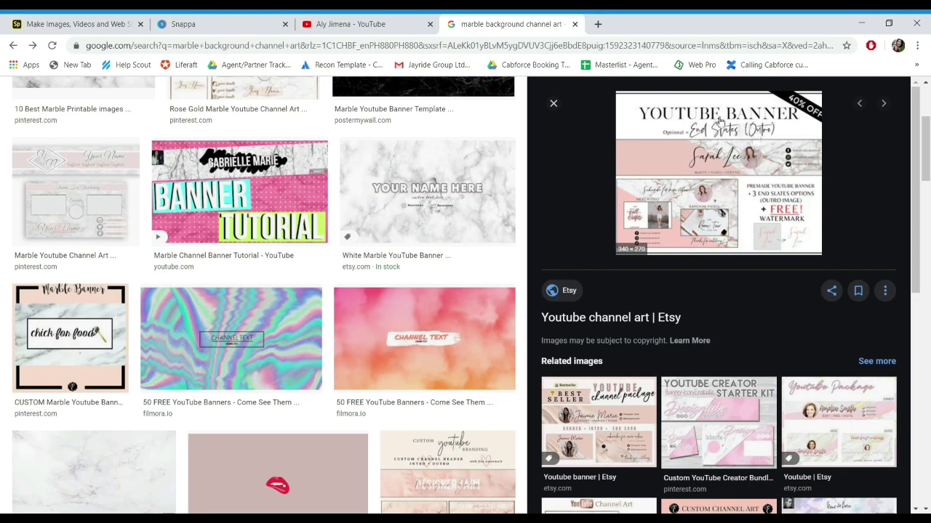
click(102, 25)
click(906, 149)
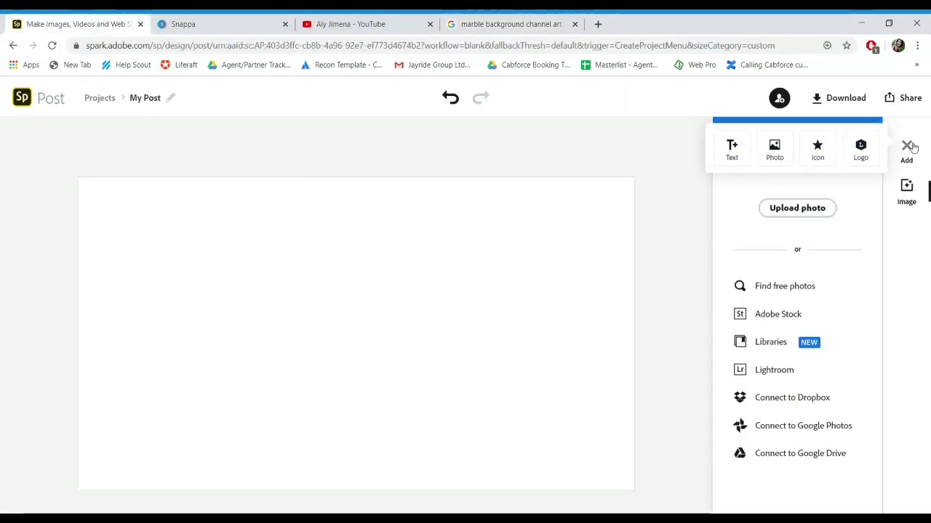
click(823, 150)
text(phone)
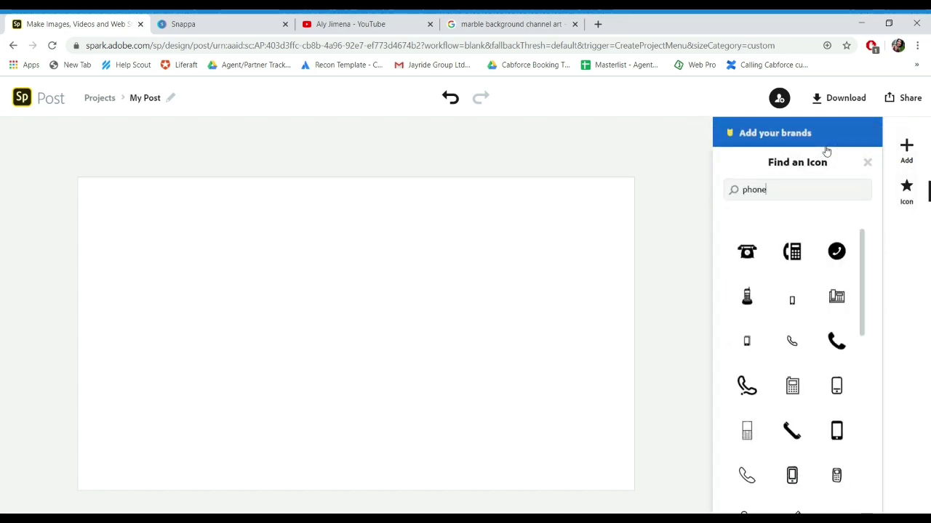
key(BackSpace)
key(BackSpace)
key(BackSpace)
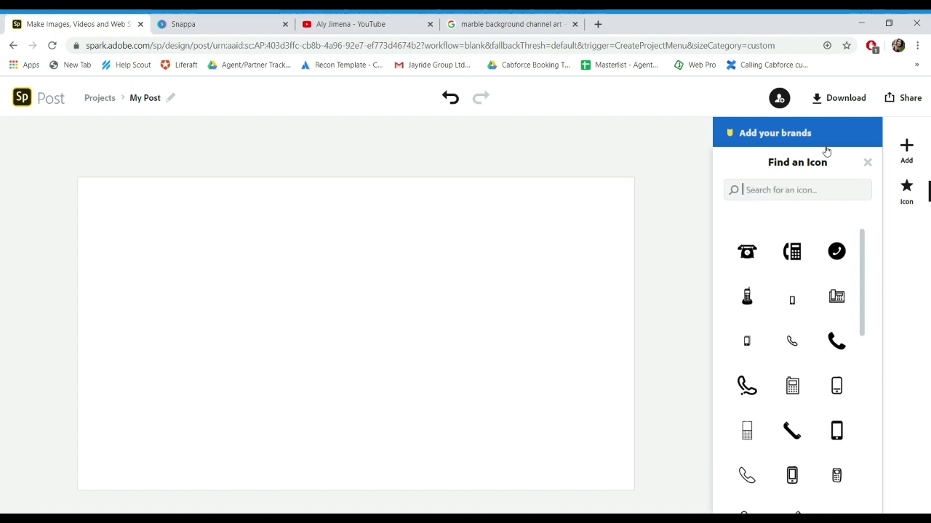
text(Unicorn)
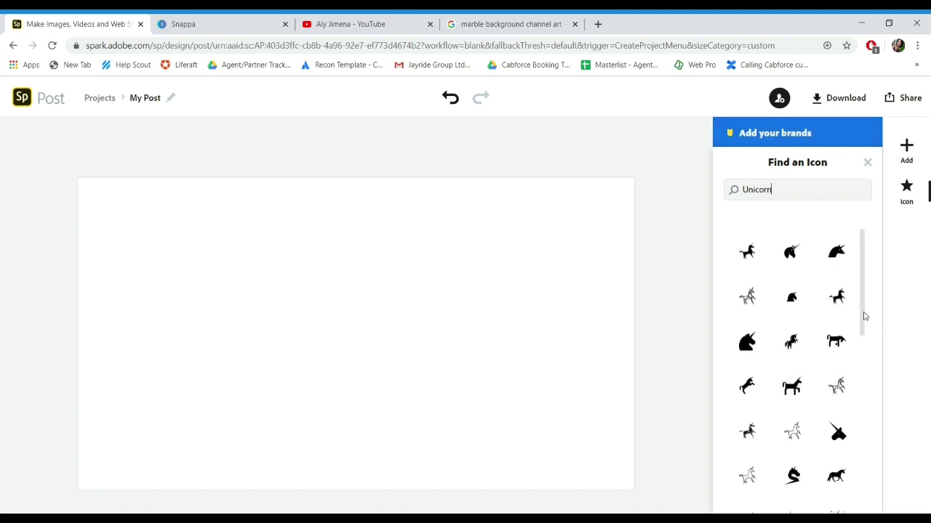
drag(864, 316, 872, 380)
click(801, 345)
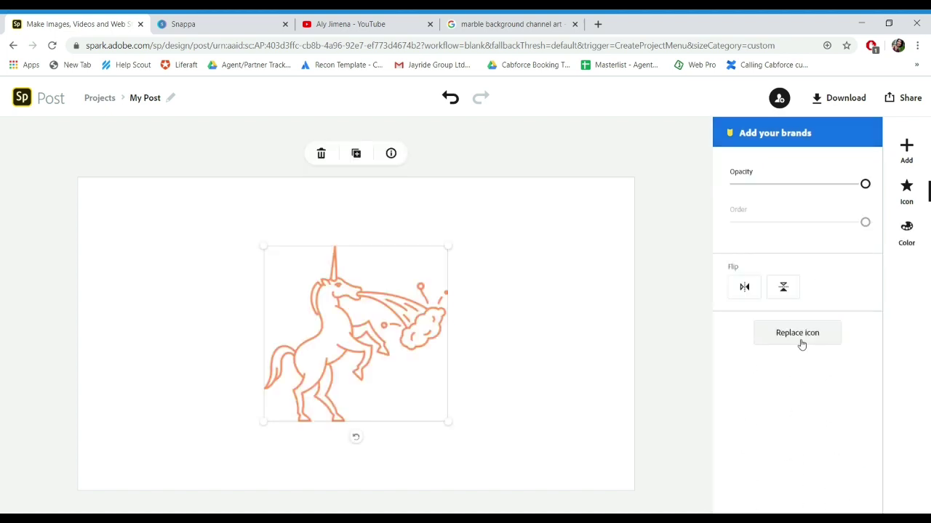
click(916, 231)
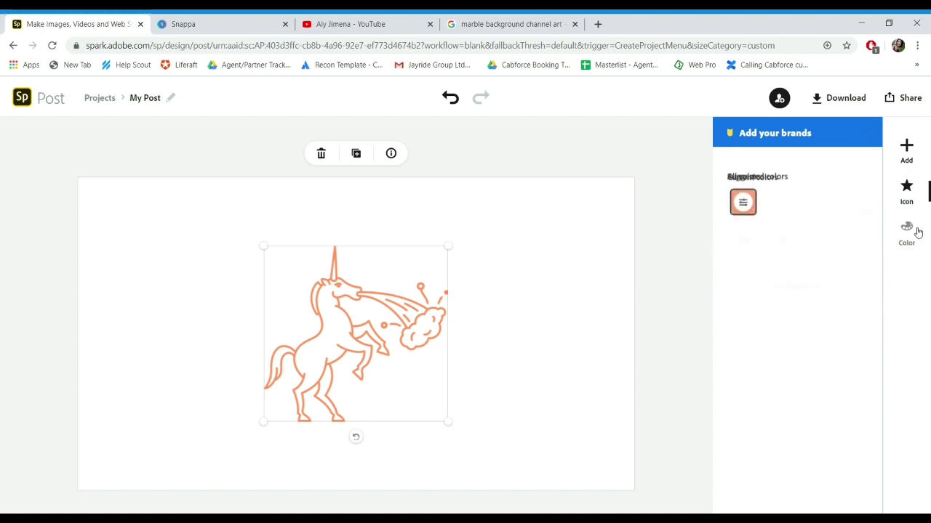
click(799, 267)
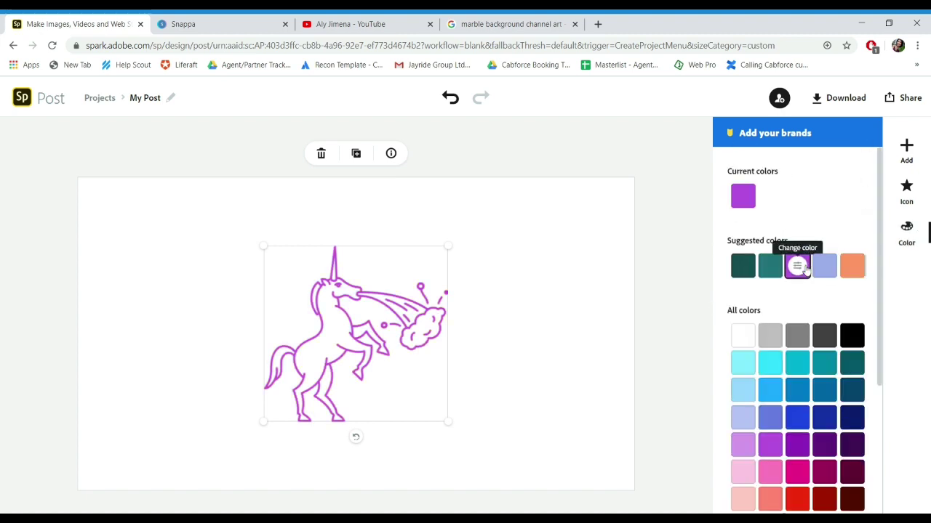
key(Delete)
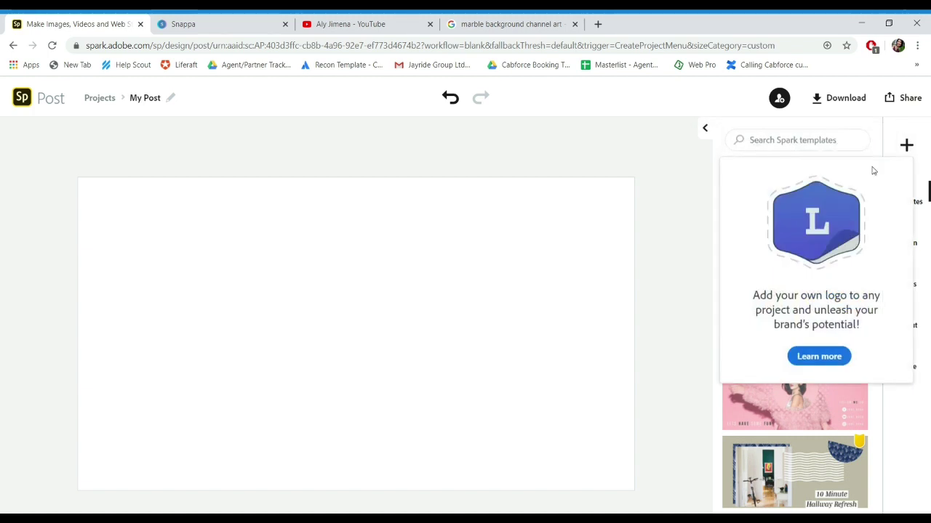
Step: Check the logo info, leave the pricing page for the editor, and bring up the Design variations
click(824, 355)
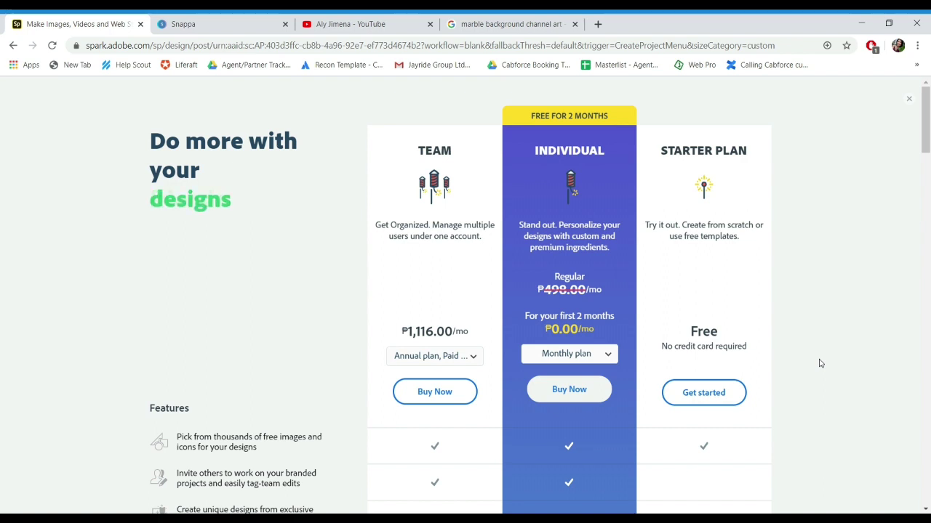
click(724, 392)
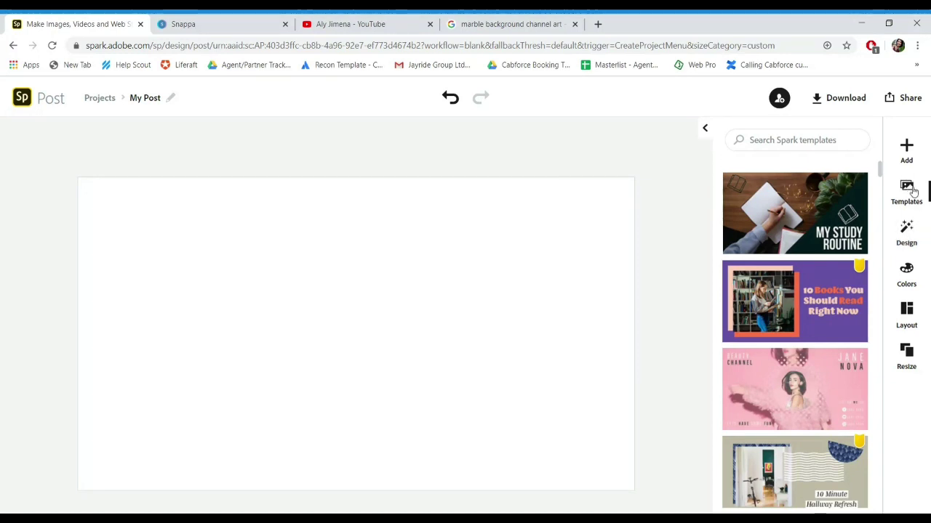
scroll(880, 184, down, 2)
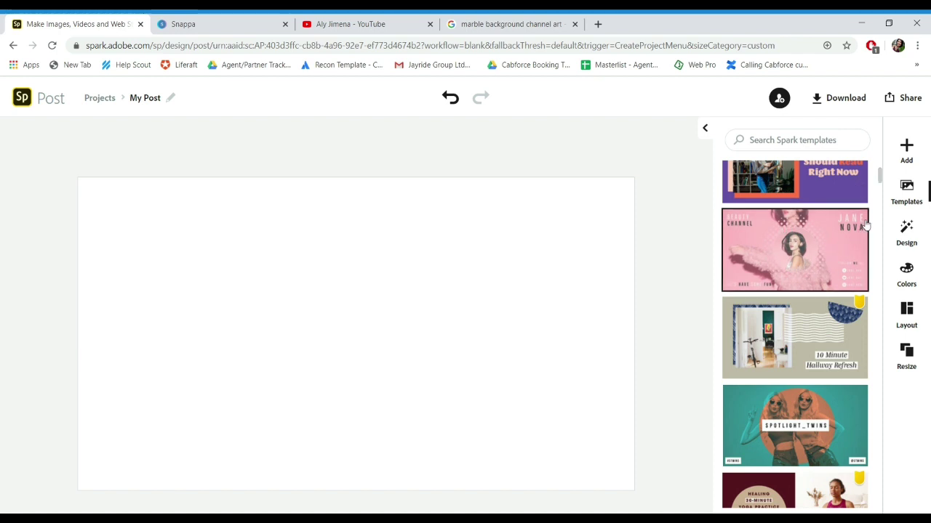
drag(880, 180, 888, 242)
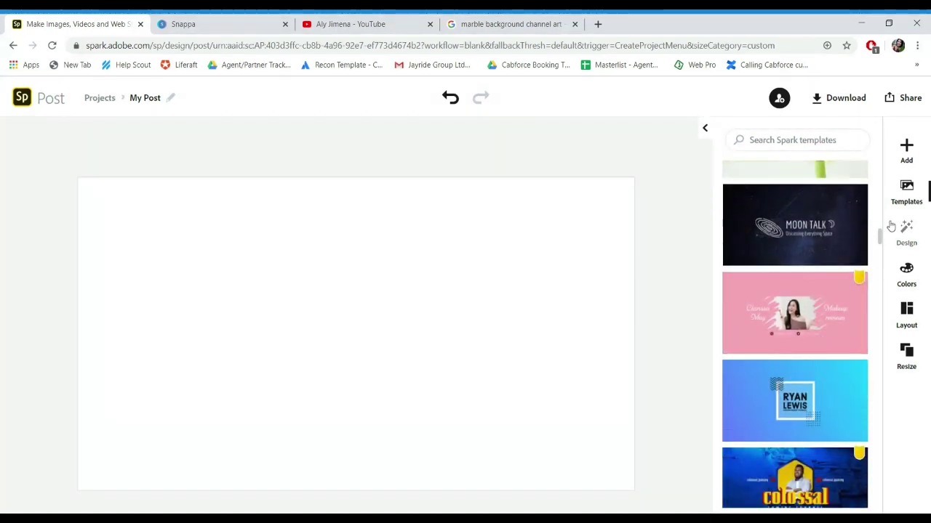
drag(880, 237, 893, 357)
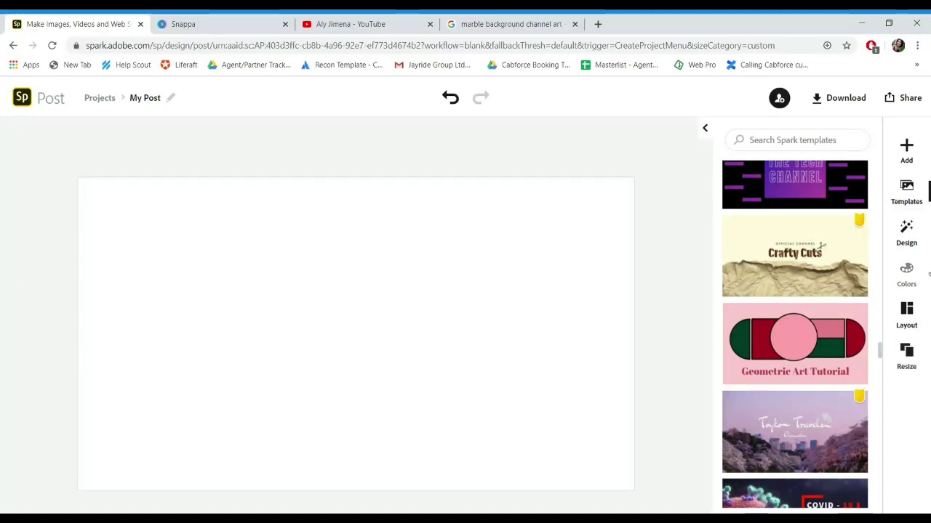
click(907, 234)
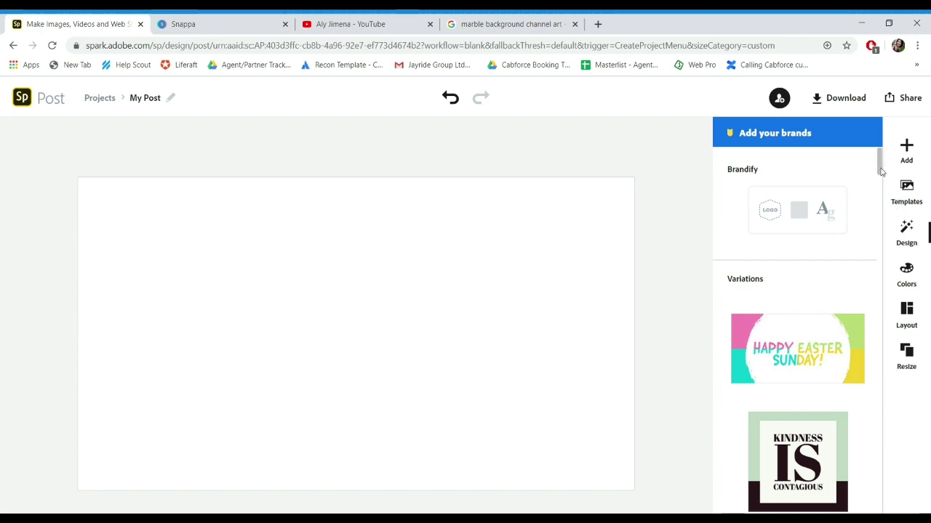
Step: Try a banded layout, return to the Simple layout, and show the Resize presets
drag(880, 171, 881, 316)
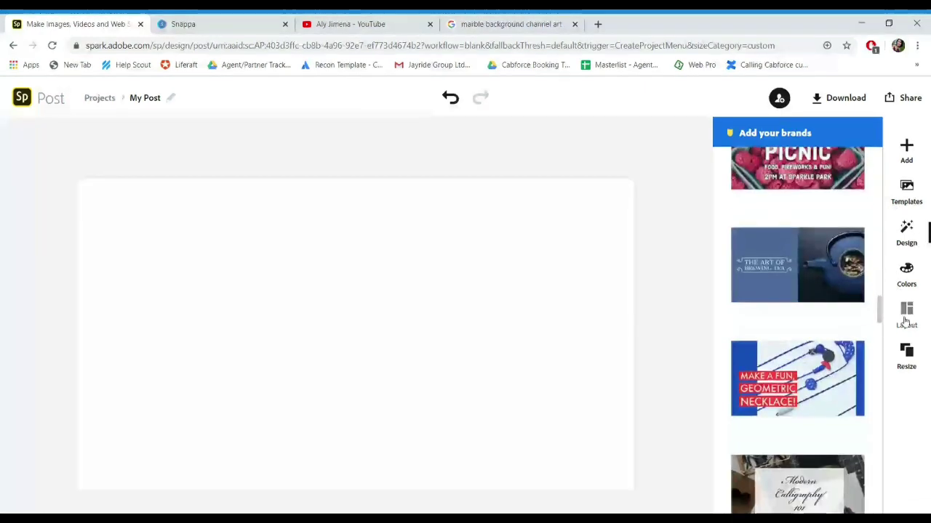
click(920, 284)
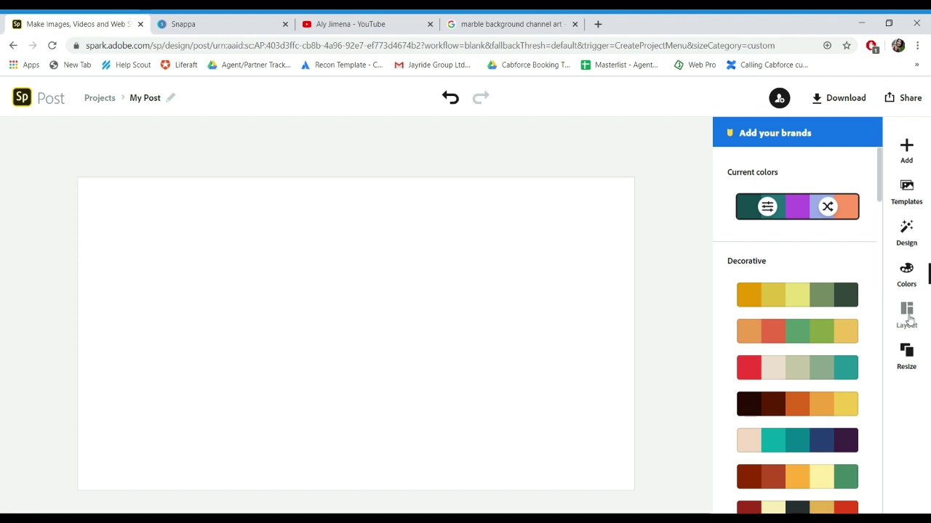
click(908, 316)
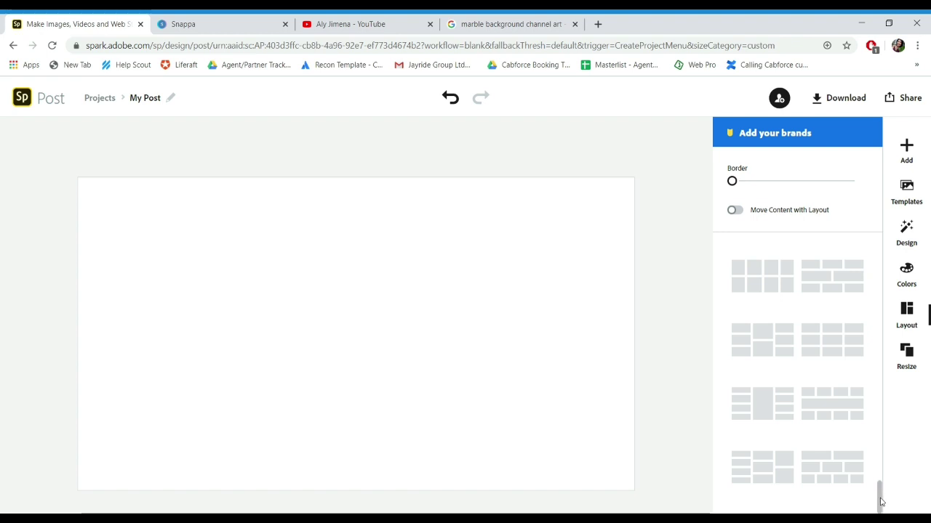
drag(880, 502, 892, 291)
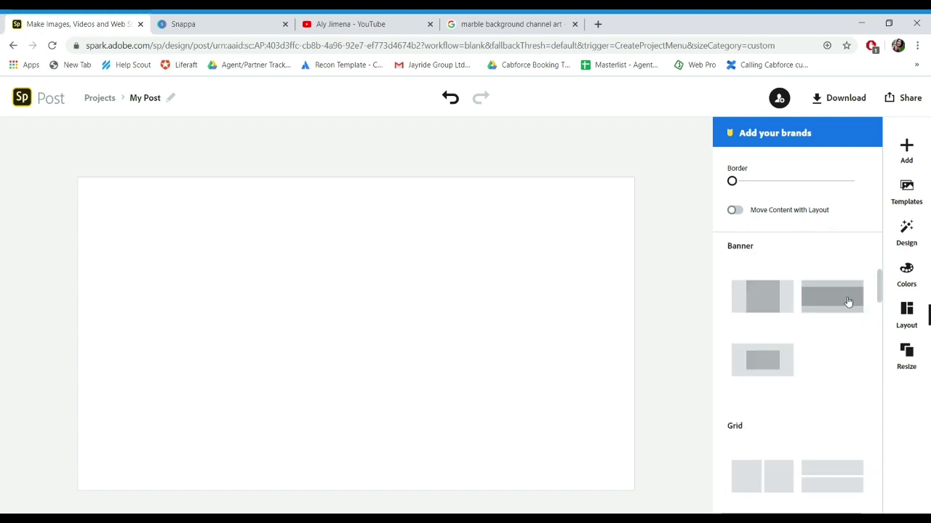
click(848, 303)
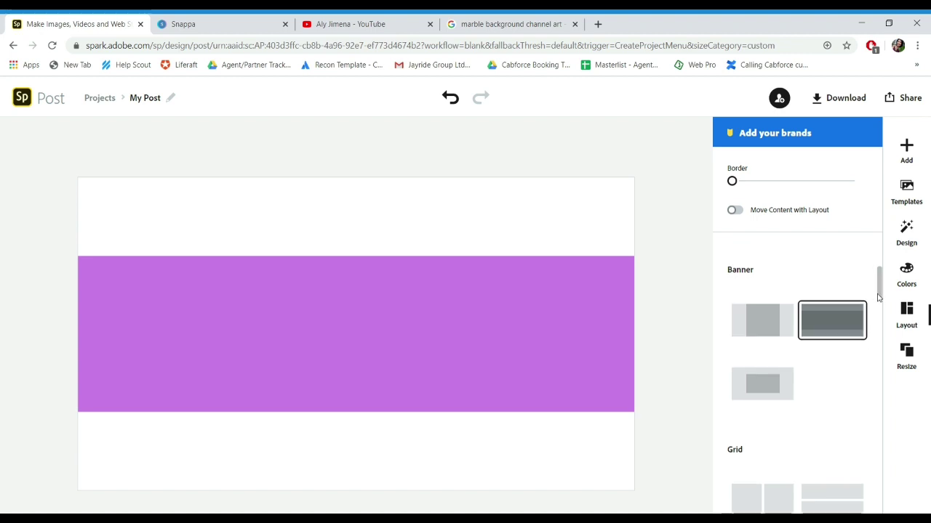
scroll(858, 327, down, 3)
click(814, 451)
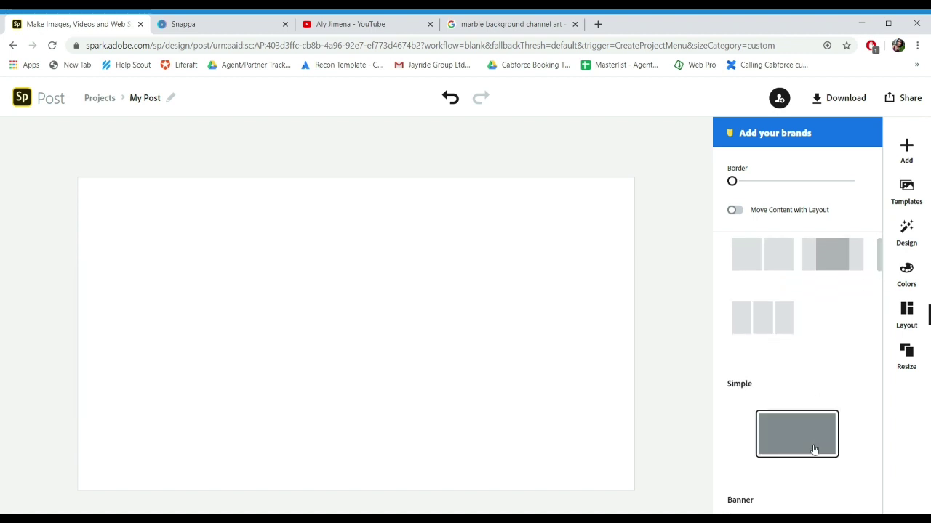
click(907, 354)
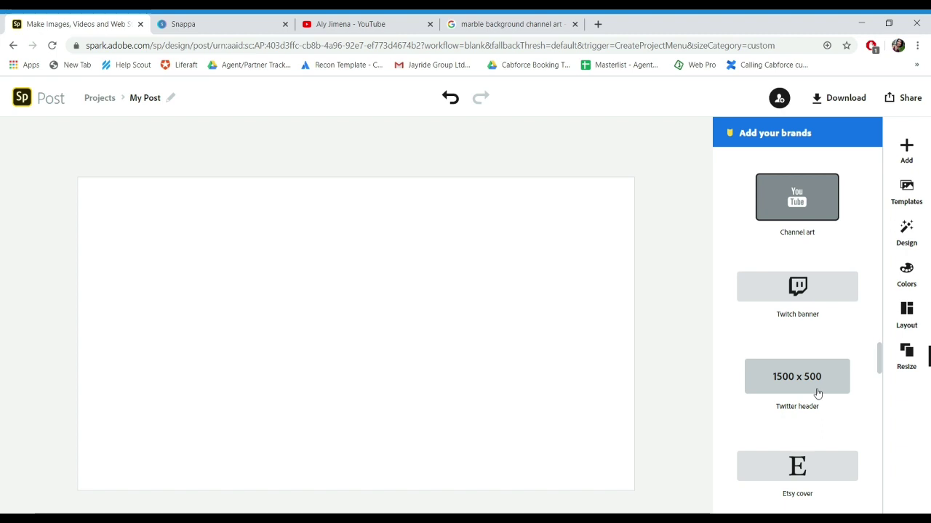
click(817, 393)
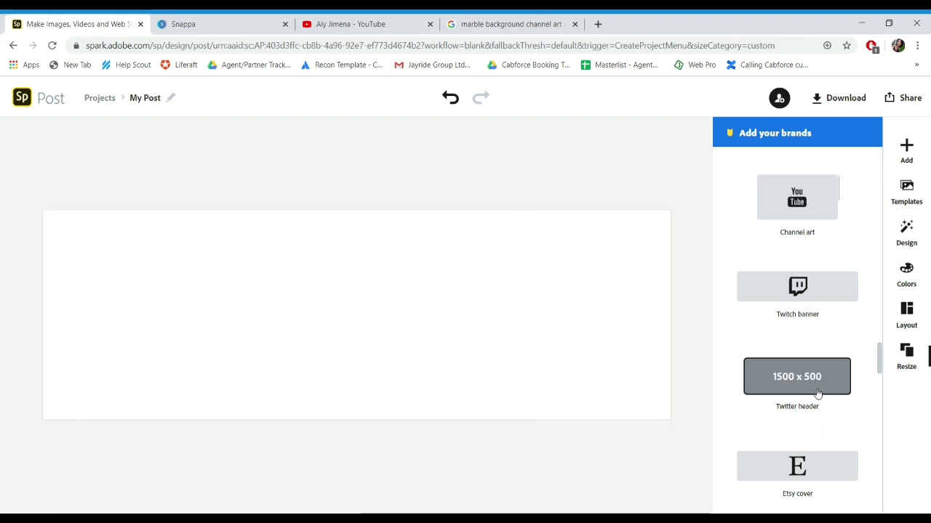
click(817, 201)
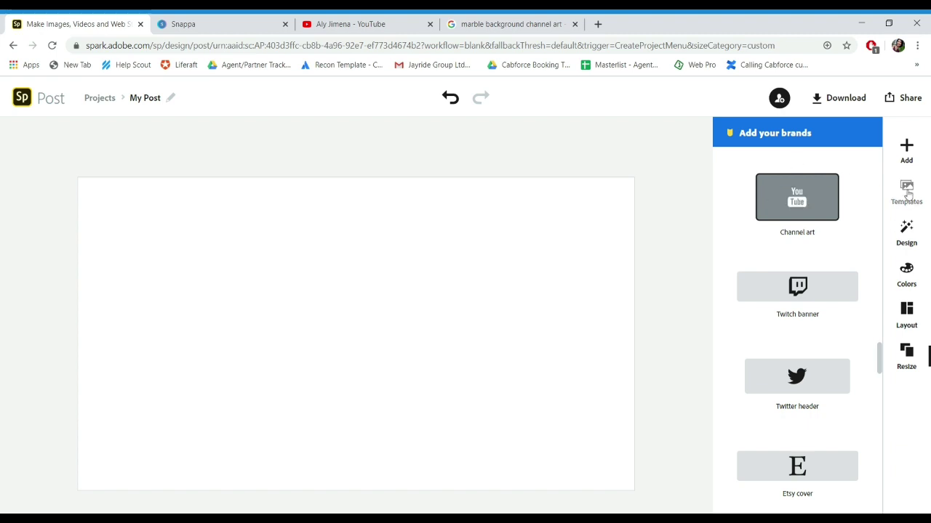
Step: Create a design from the pink beauty-channel template and resize it to Channel art
click(907, 195)
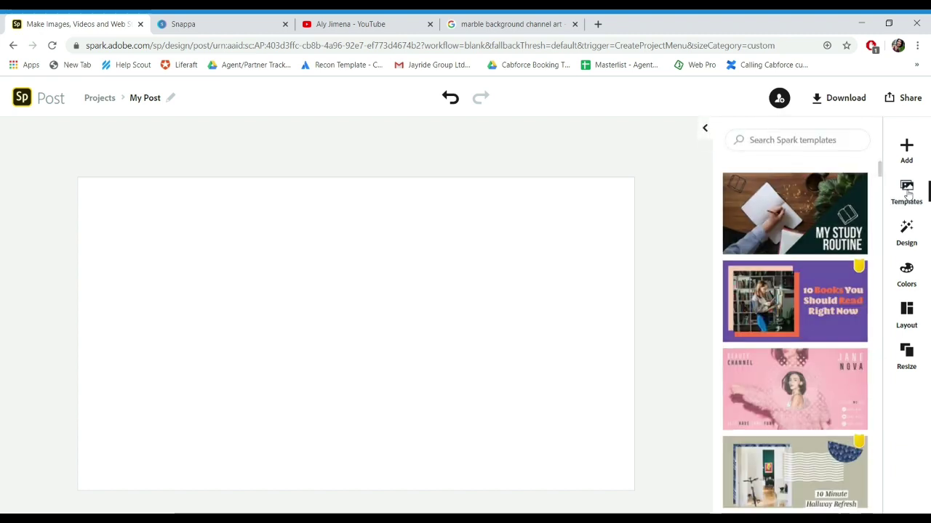
click(813, 387)
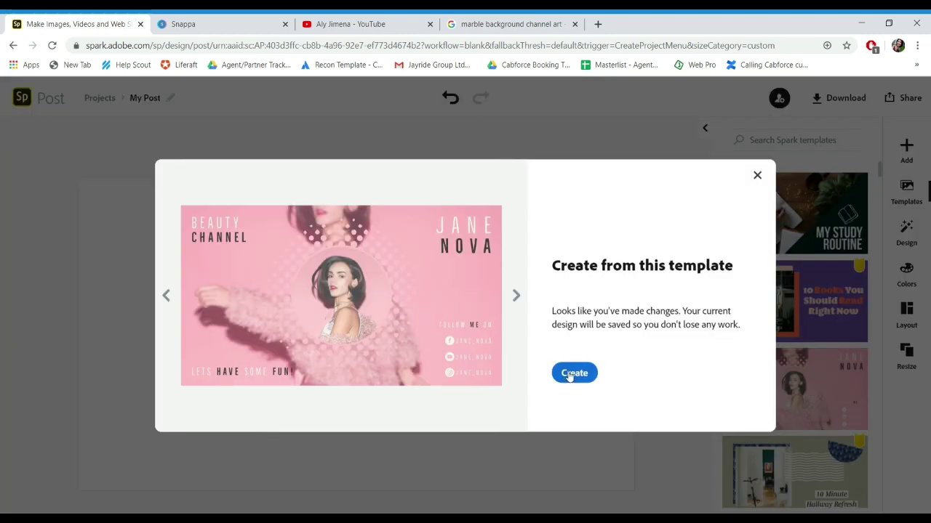
click(573, 373)
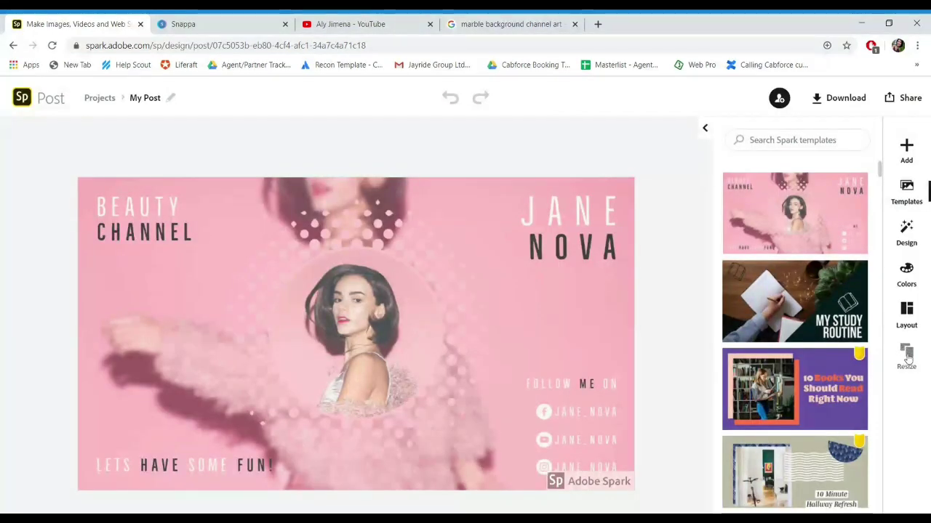
click(906, 356)
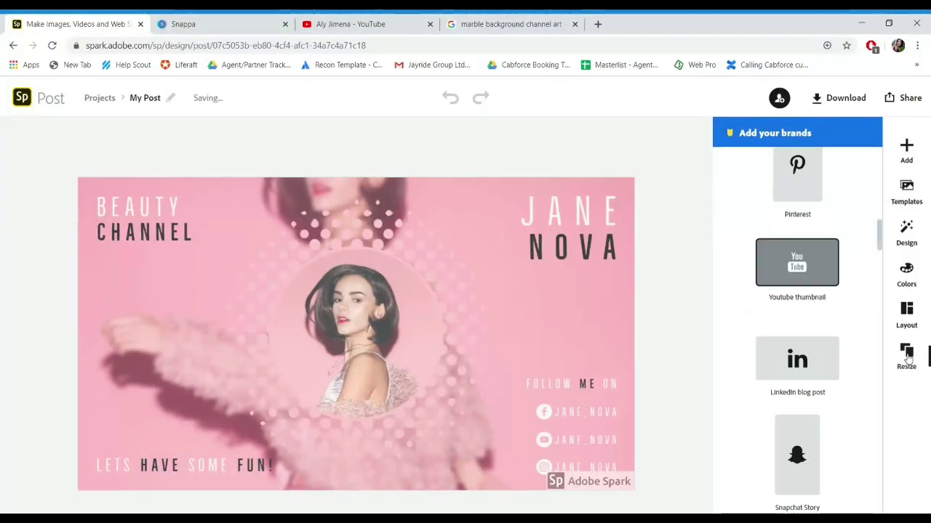
scroll(875, 304, down, 1)
drag(880, 240, 872, 349)
click(803, 308)
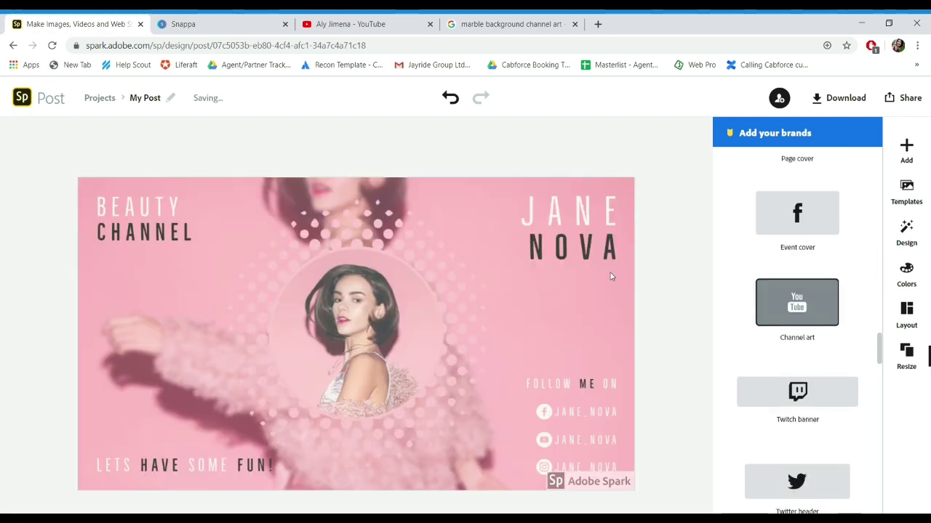
Step: Remove the Spark watermark for this design and dismiss the pricing page
click(587, 480)
click(553, 439)
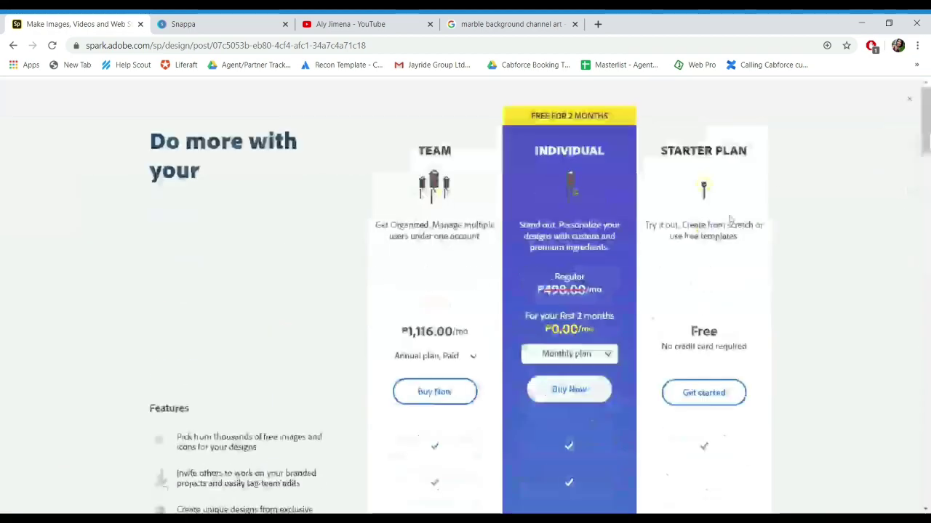
click(912, 96)
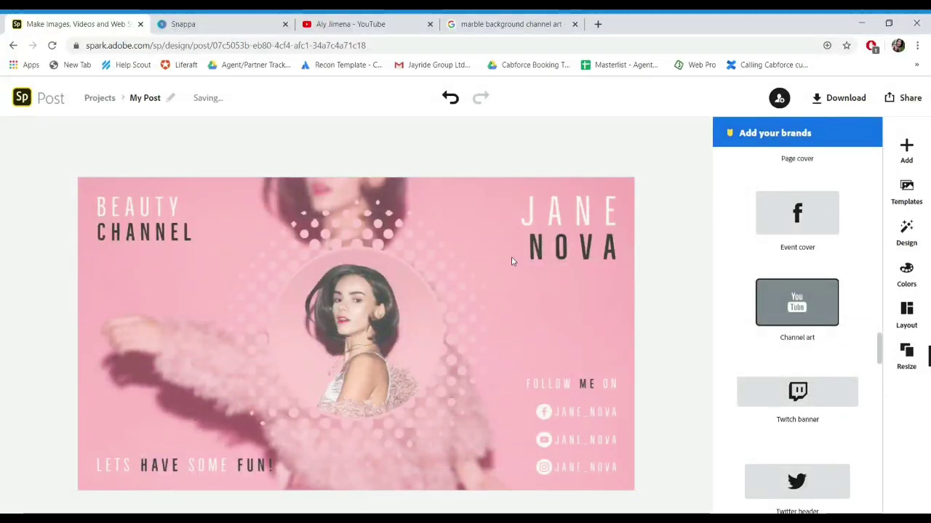
Step: Delete the JANE and NOVA titles, the YouTube handle row and the LETS HAVE SOME FUN! tagline
click(567, 224)
key(Delete)
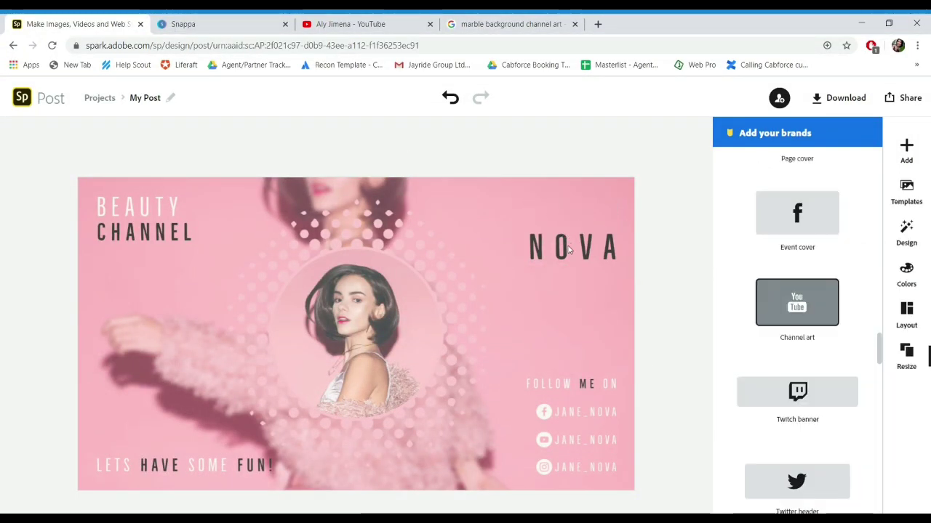
click(569, 249)
key(Delete)
click(547, 442)
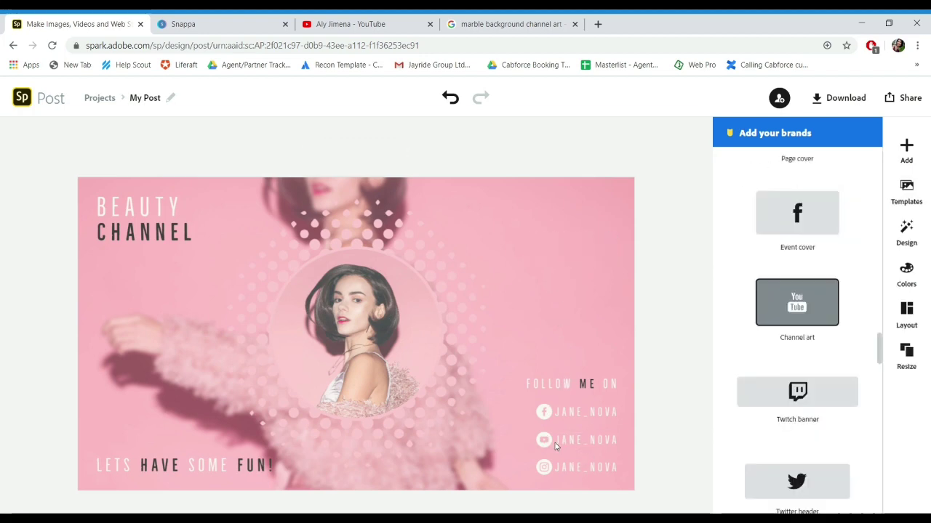
key(Delete)
click(208, 473)
key(Delete)
Step: Delete the BEAUTY and CHANNEL words and the circular portrait photo
click(146, 235)
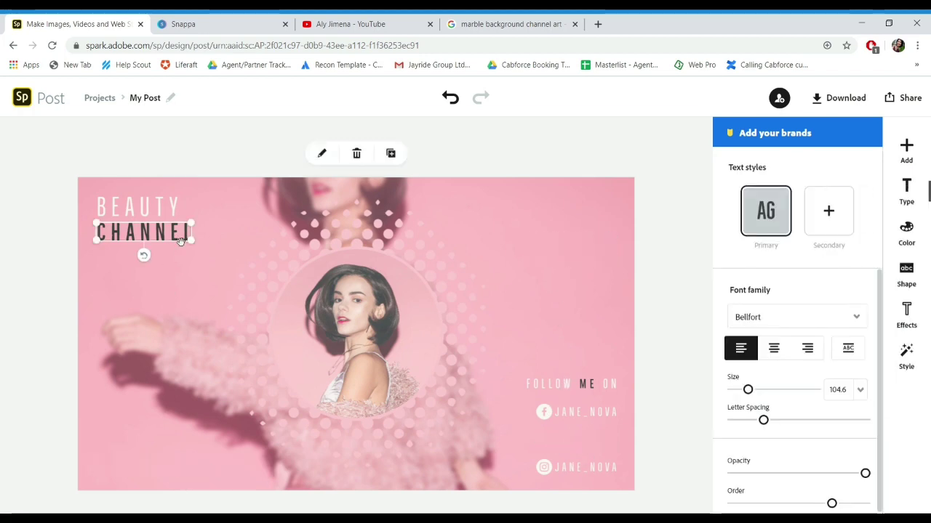
key(Delete)
click(166, 210)
key(Delete)
click(350, 307)
key(Delete)
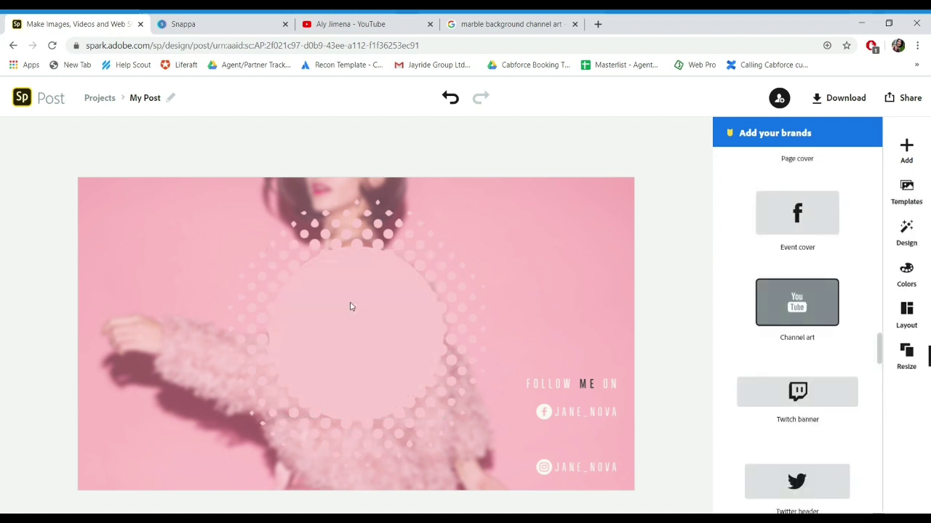
Step: Resize the halftone dot circle, delete the background photo, and choose to add a photo
click(304, 299)
drag(272, 247, 439, 394)
click(364, 256)
key(Delete)
click(907, 147)
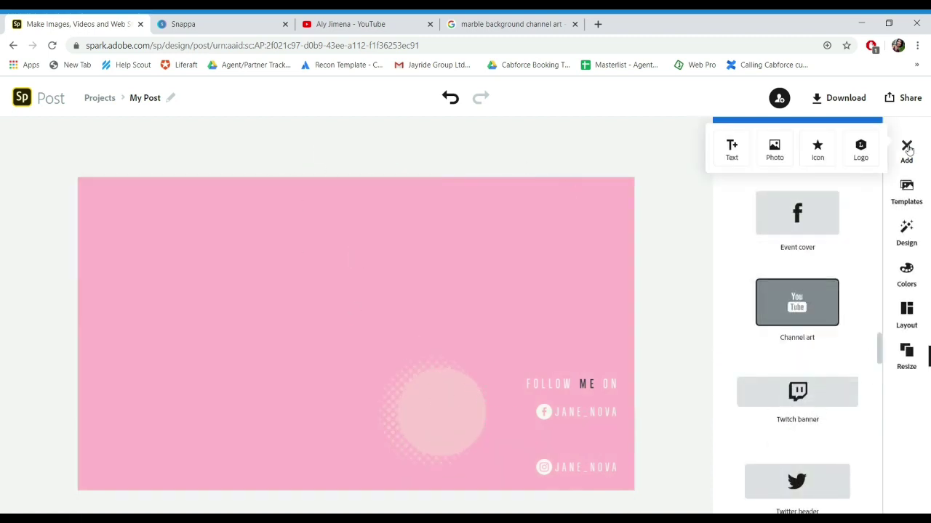
click(772, 151)
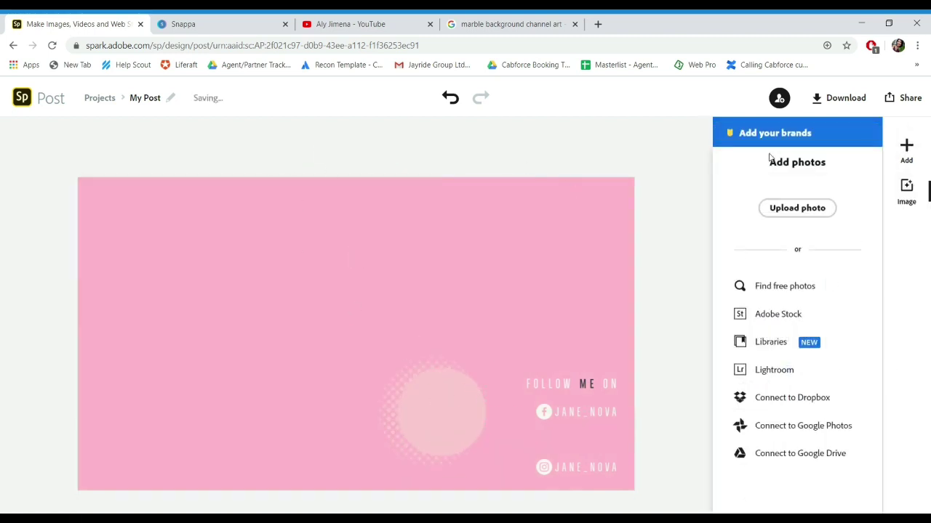
Step: Upload the marble photo as a free element, then enlarge and rotate it diagonally across the left side
click(786, 211)
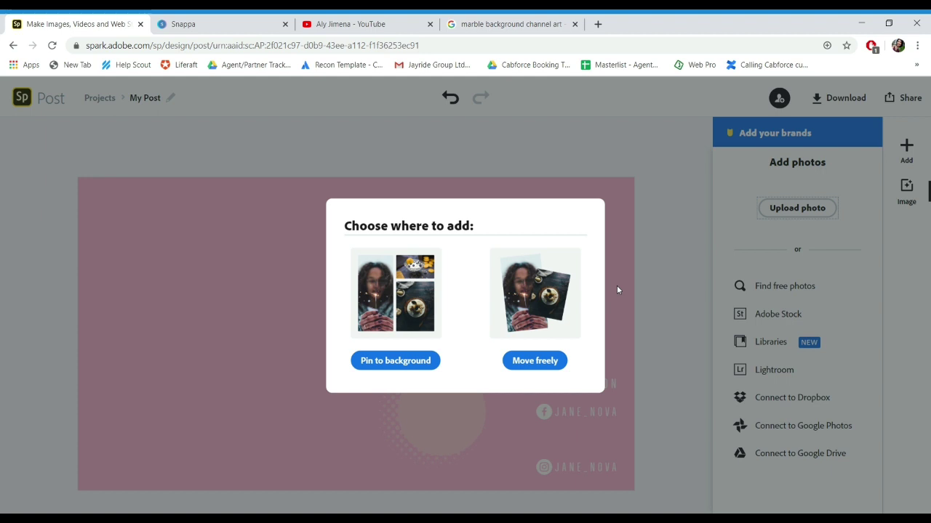
click(537, 360)
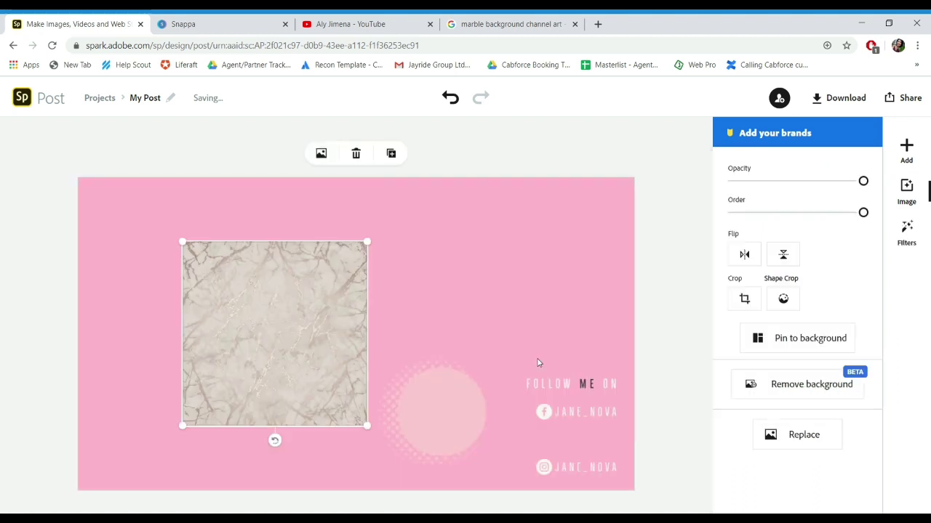
drag(367, 426, 412, 469)
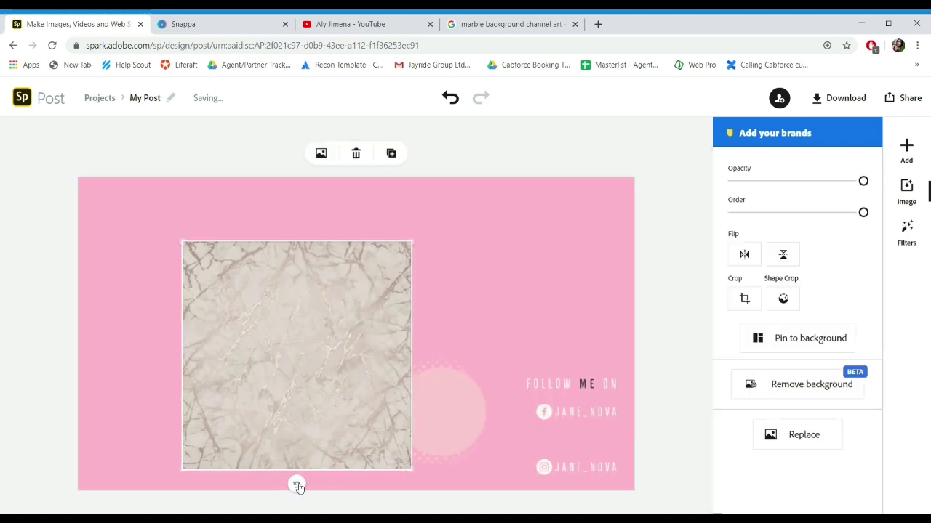
drag(297, 483, 386, 486)
drag(393, 371, 206, 312)
drag(257, 329, 289, 383)
drag(426, 398, 288, 320)
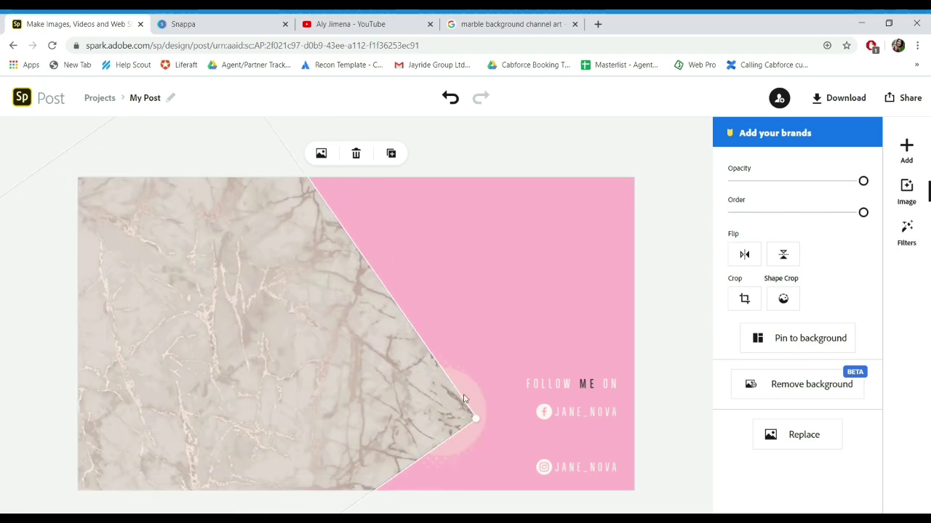
drag(473, 415, 344, 452)
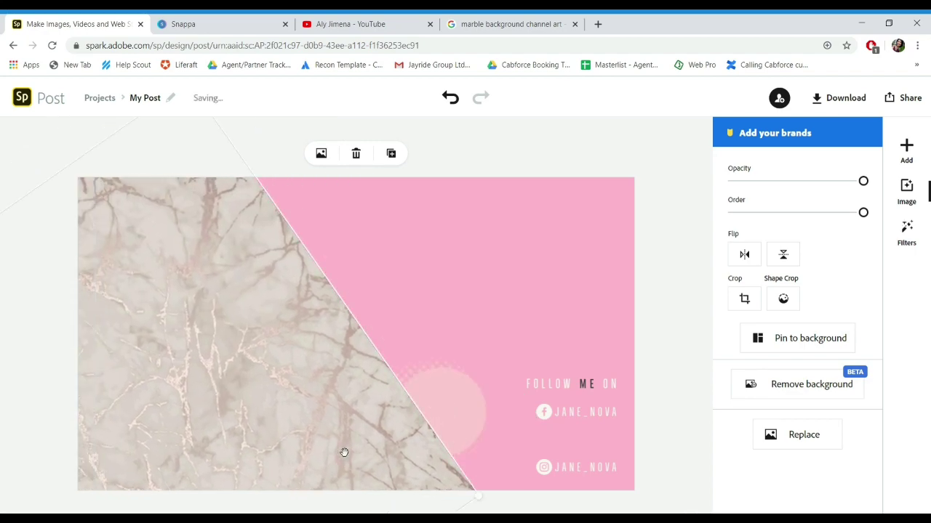
click(440, 266)
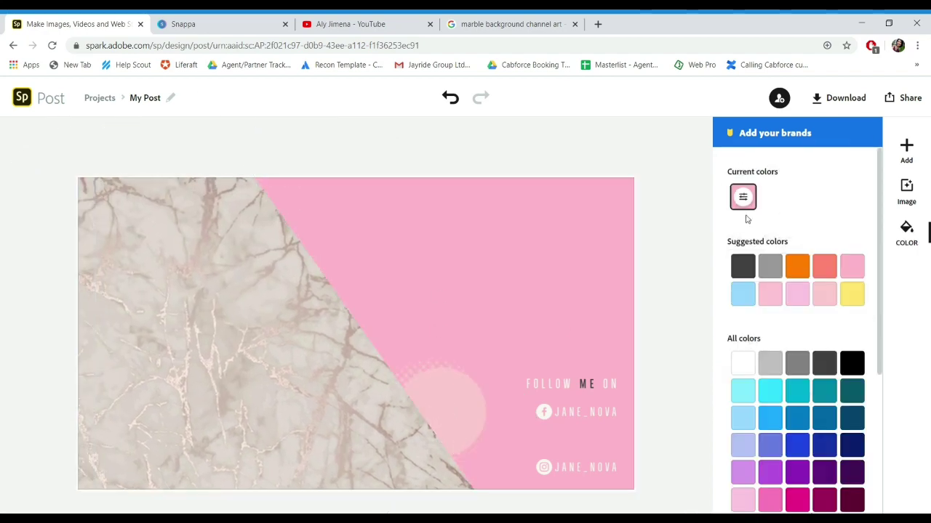
Step: Set the marble image's opacity to 79%
click(298, 363)
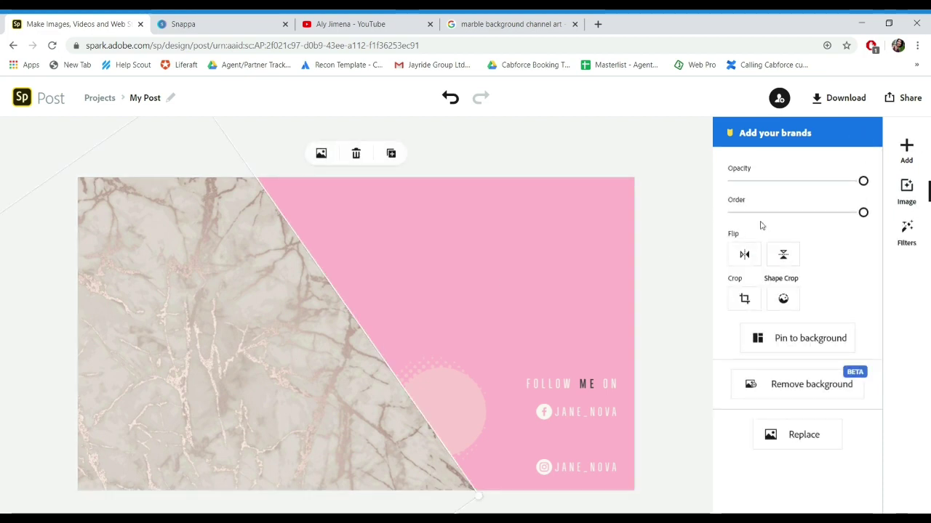
mouse_move(869, 189)
mouse_down()
mouse_move(783, 206)
mouse_move(902, 221)
mouse_move(839, 225)
mouse_move(889, 202)
mouse_move(784, 204)
mouse_move(868, 201)
mouse_up()
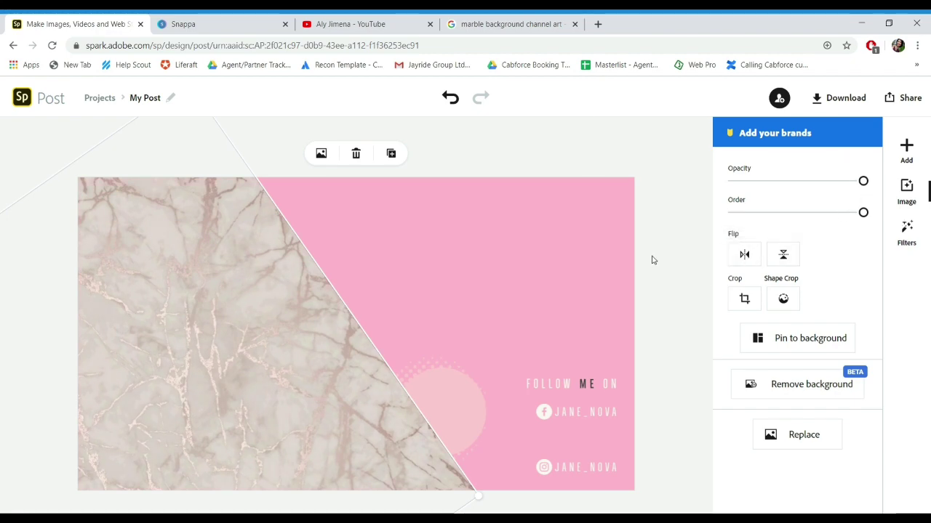
click(585, 256)
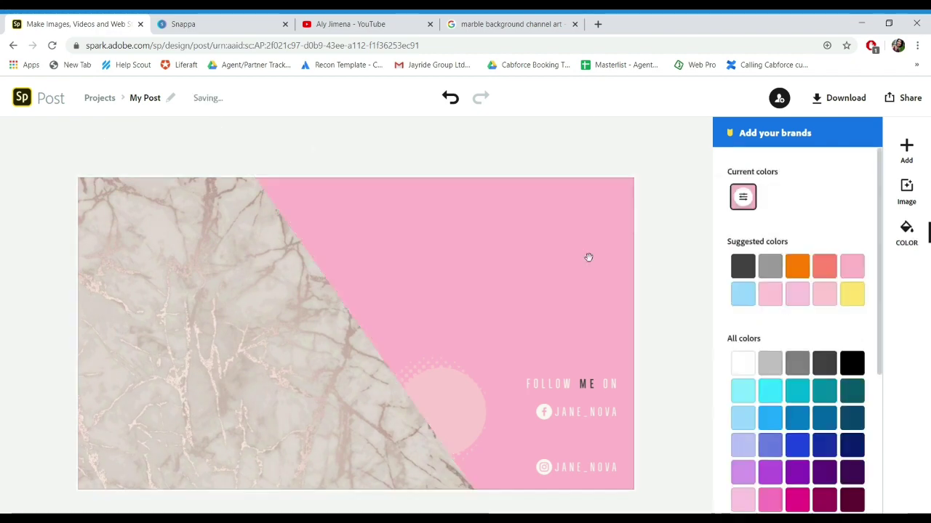
Step: Upload a second portrait photo, shrink it and place it mid-banner beside the marble edge
click(907, 148)
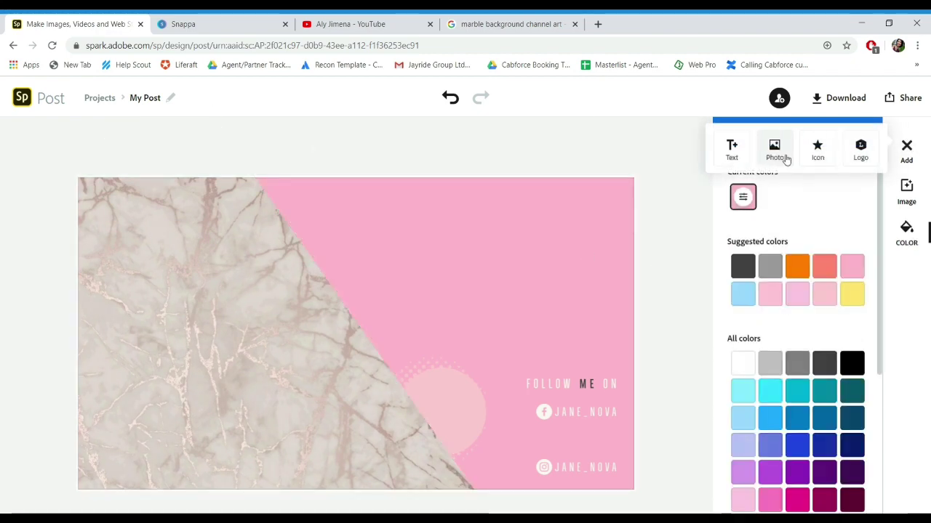
click(775, 157)
click(793, 208)
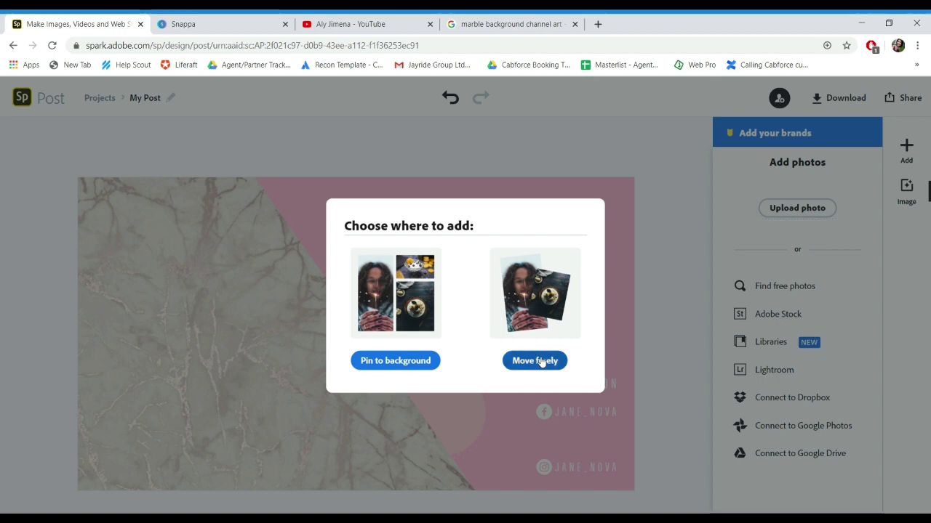
click(535, 361)
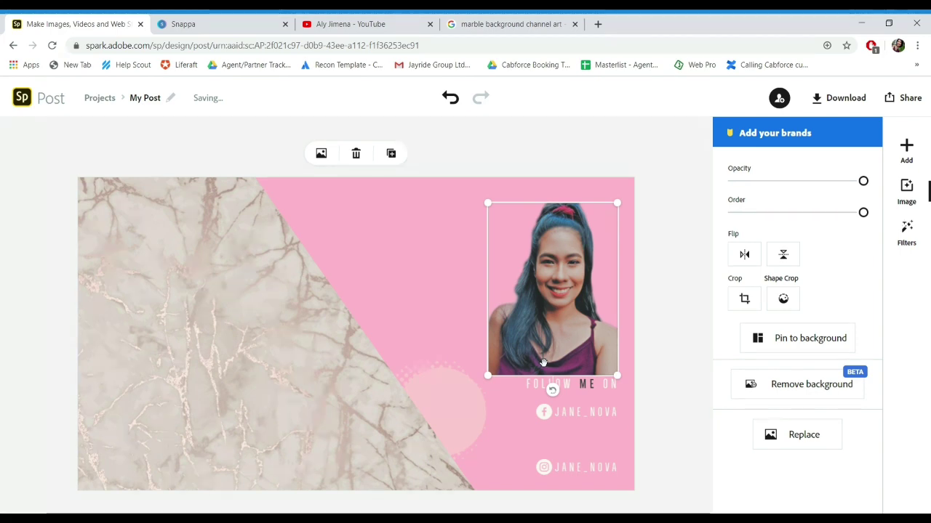
drag(488, 205, 576, 313)
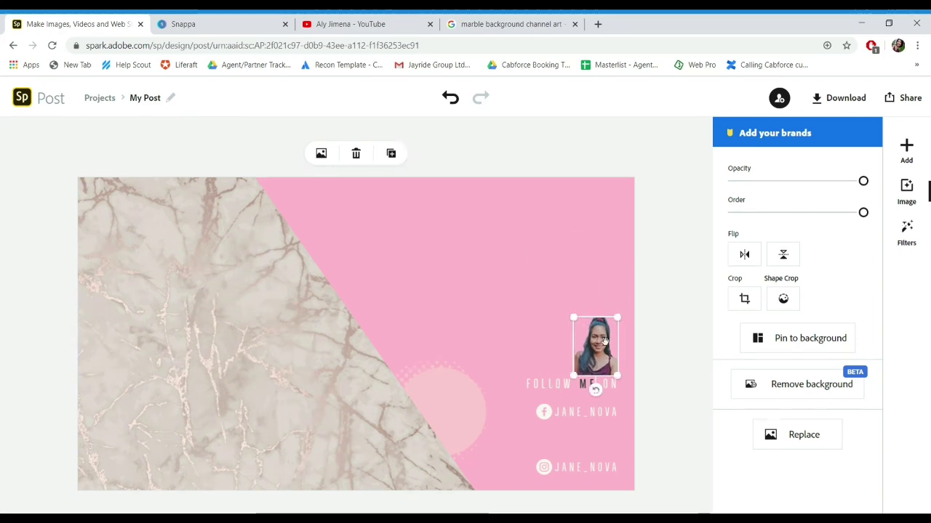
drag(607, 343, 458, 318)
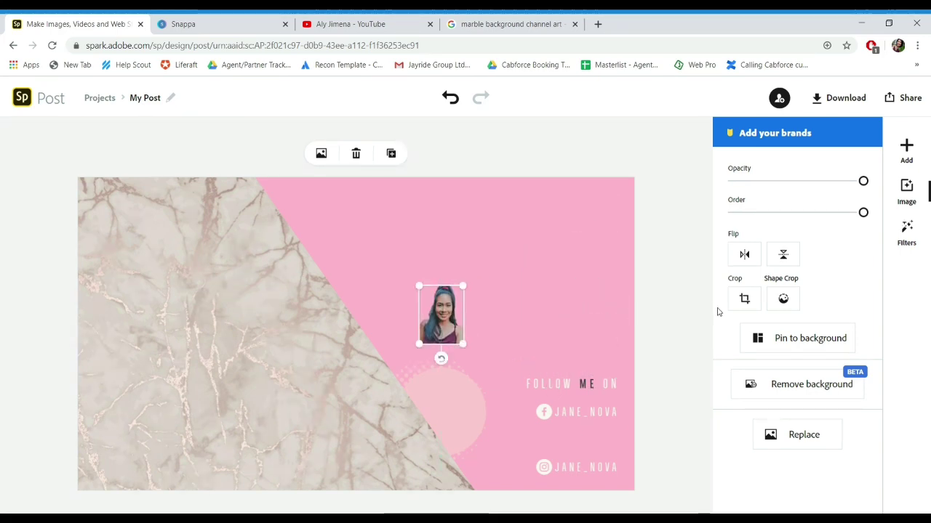
click(775, 304)
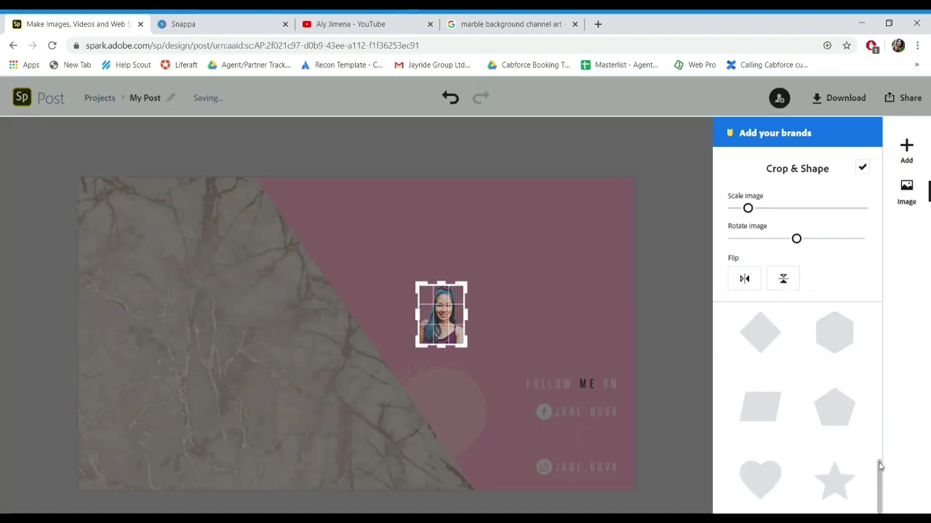
Step: Crop the portrait to a circle shape framed tightly around the face and apply it
drag(880, 466, 856, 379)
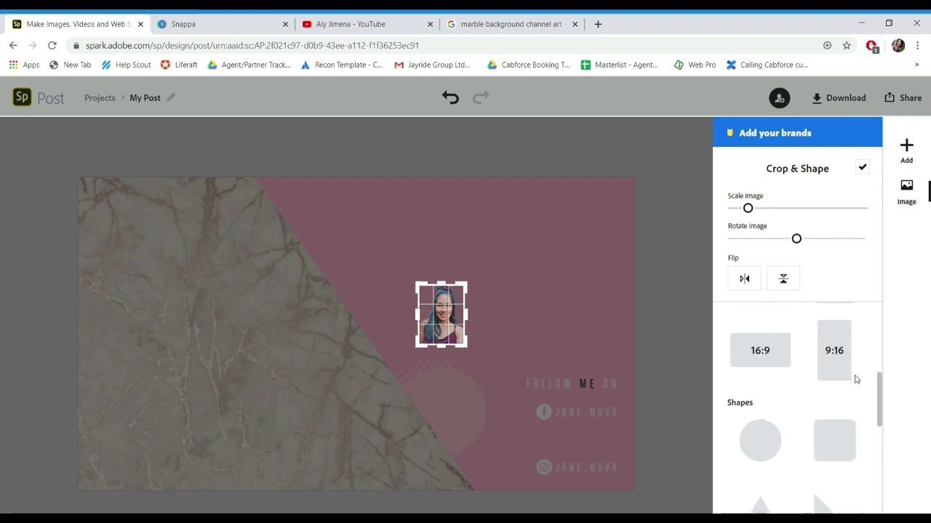
click(760, 444)
drag(465, 340, 479, 354)
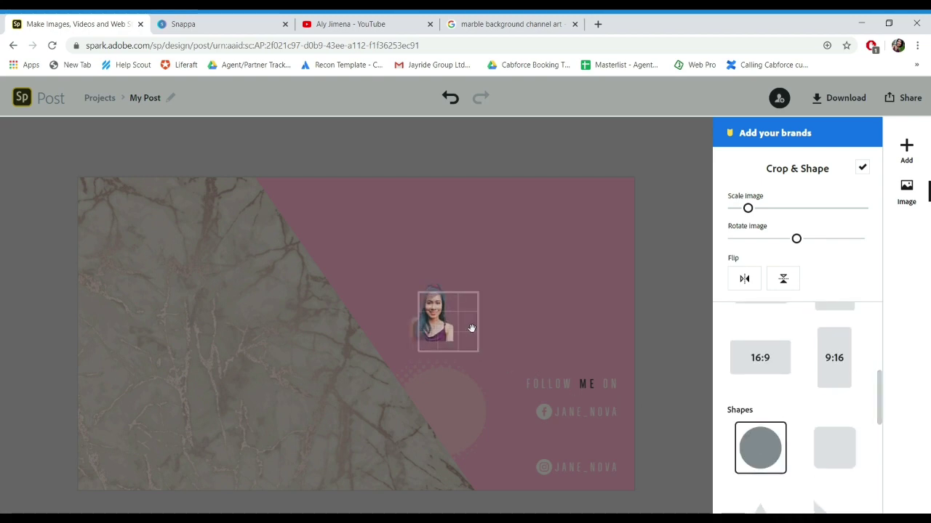
drag(486, 339, 481, 340)
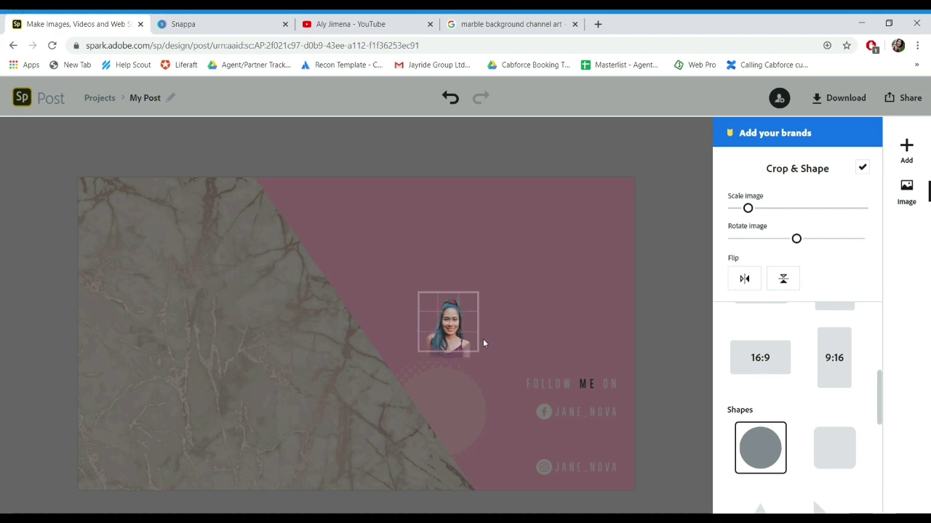
click(480, 337)
drag(492, 360, 452, 305)
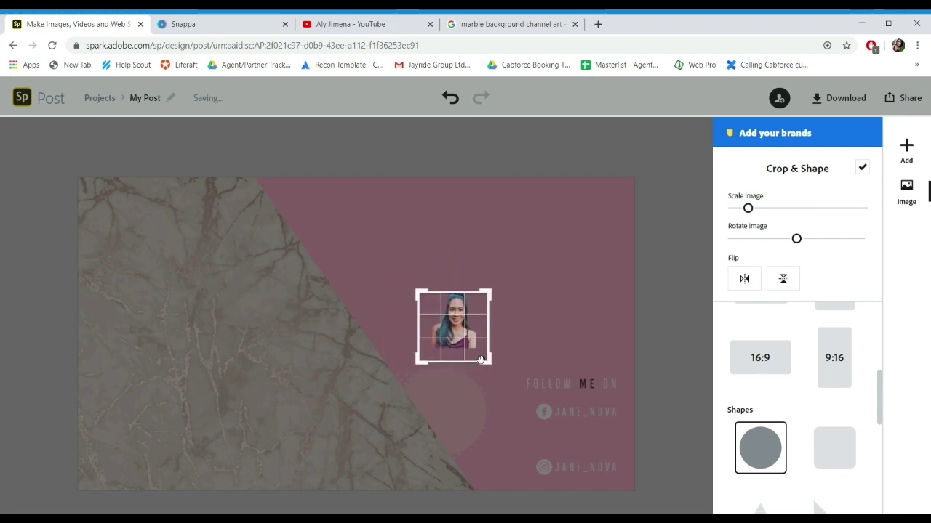
drag(481, 360, 456, 335)
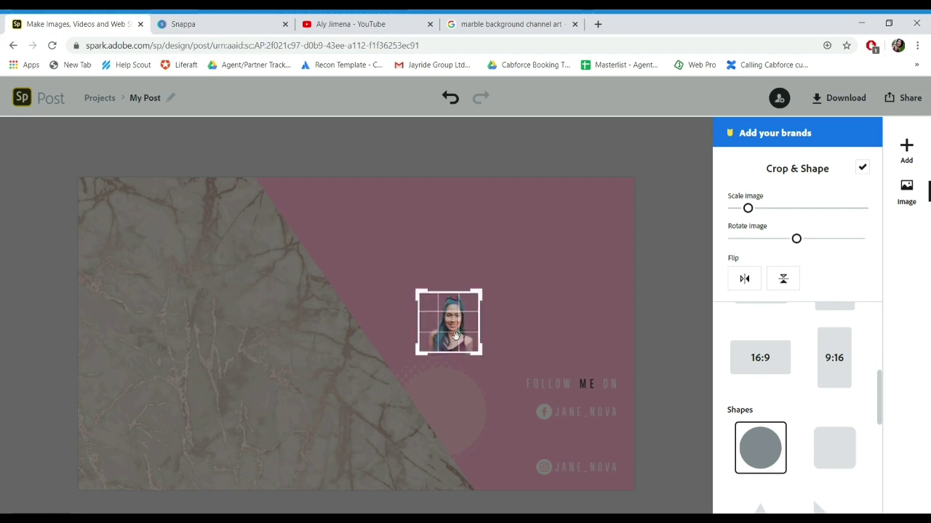
click(862, 168)
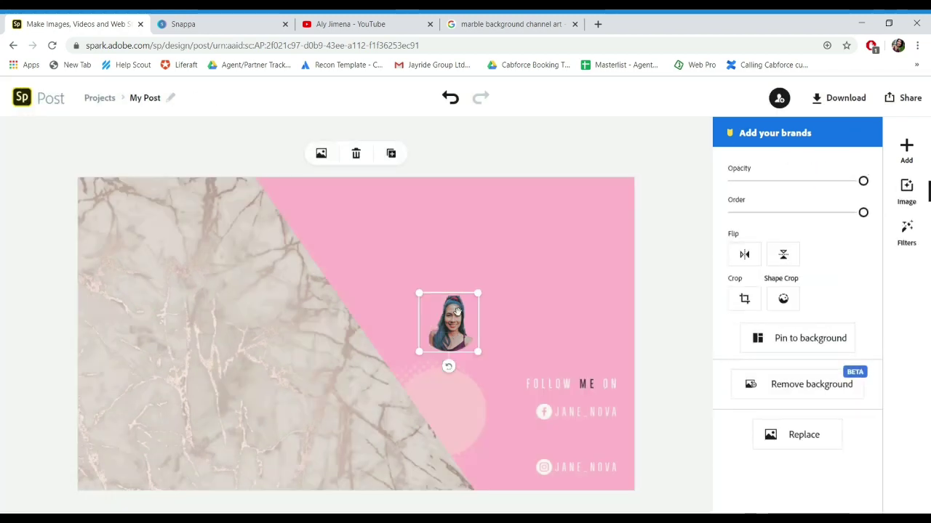
Step: Move the pale pink circle up behind the round photo and shrink it to fit around it
drag(457, 312, 440, 305)
click(465, 404)
drag(465, 403, 456, 305)
mouse_move(389, 273)
mouse_down()
mouse_move(458, 330)
mouse_move(398, 283)
mouse_up()
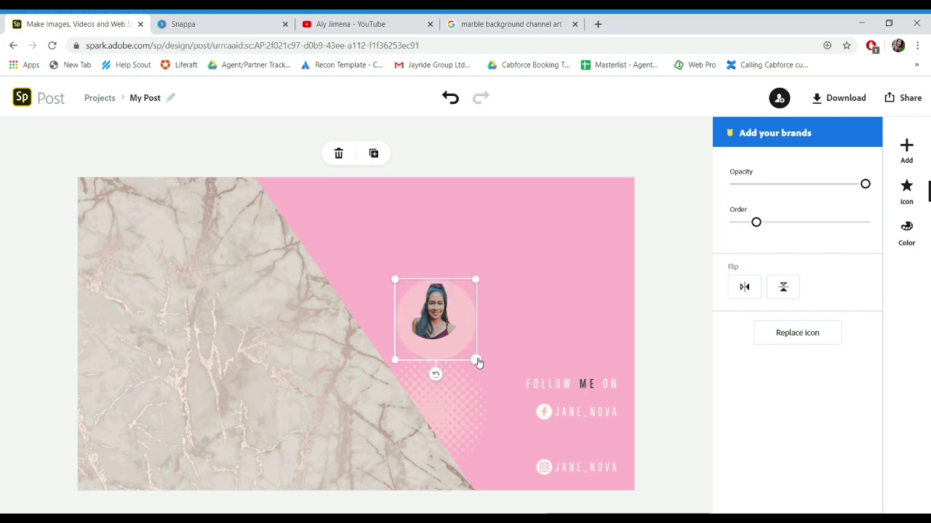
drag(475, 359, 465, 350)
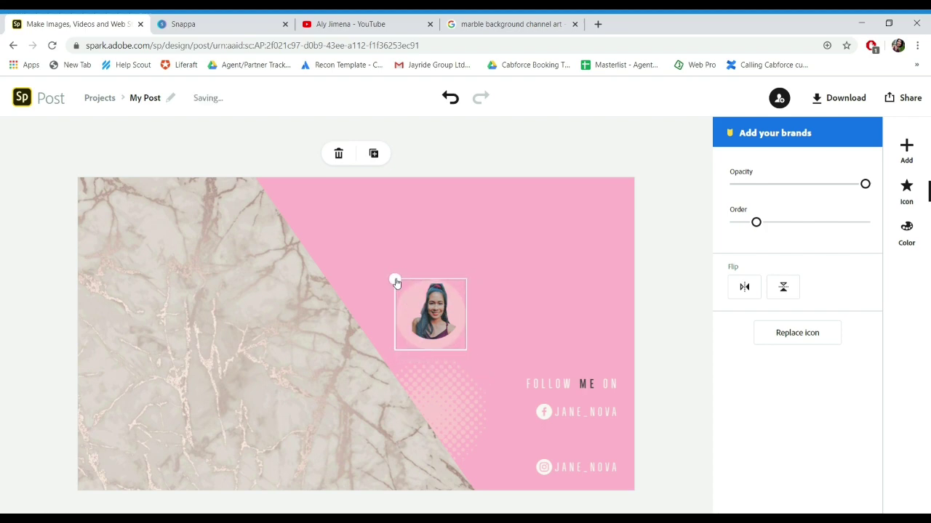
Step: Centre the photo within the pink circle and shrink the circle slightly into a ring
click(449, 314)
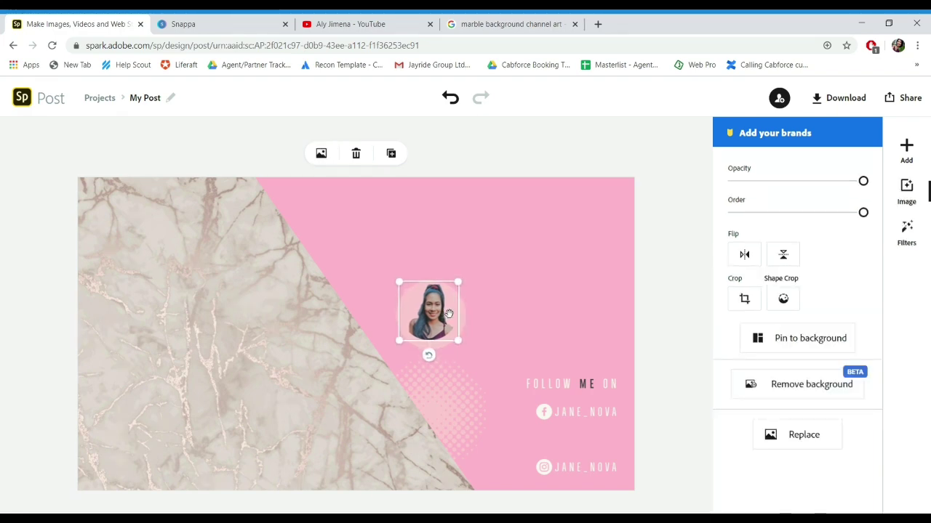
drag(420, 317, 451, 320)
click(454, 319)
click(382, 340)
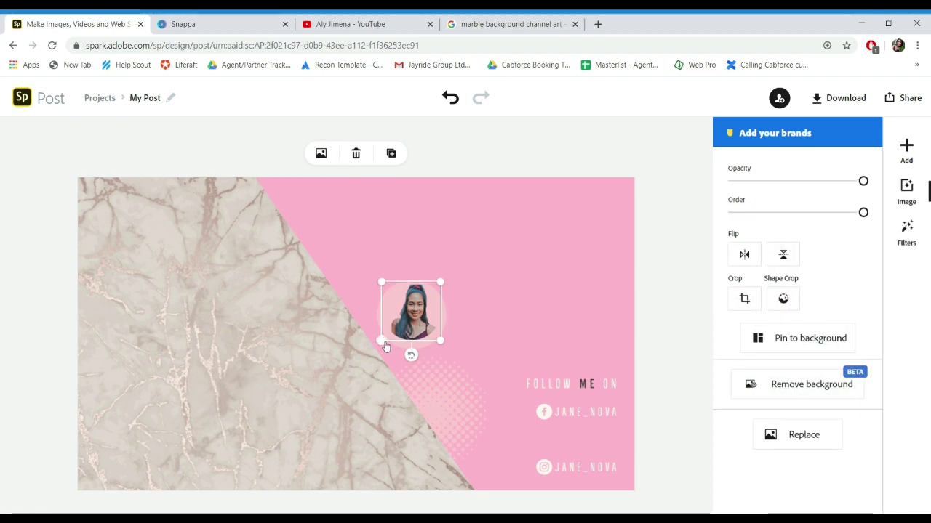
click(475, 378)
click(416, 312)
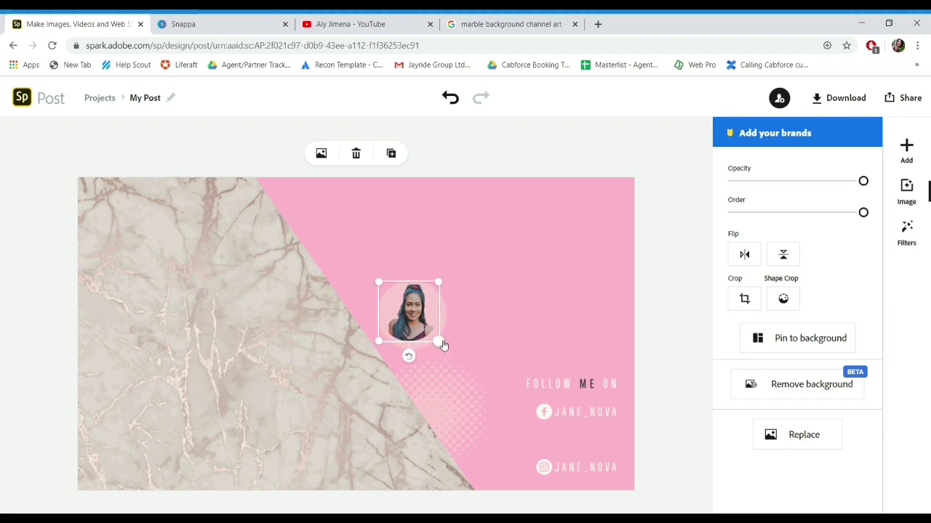
click(448, 328)
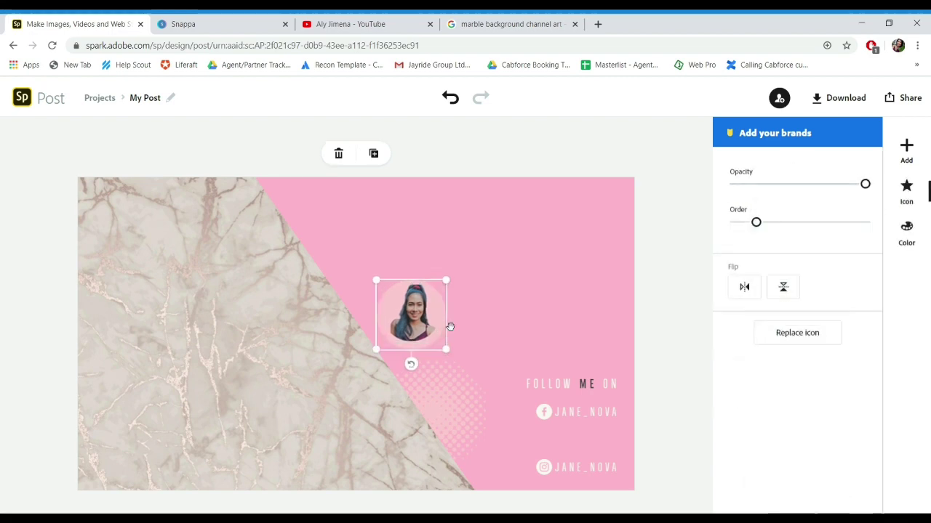
drag(447, 349, 450, 322)
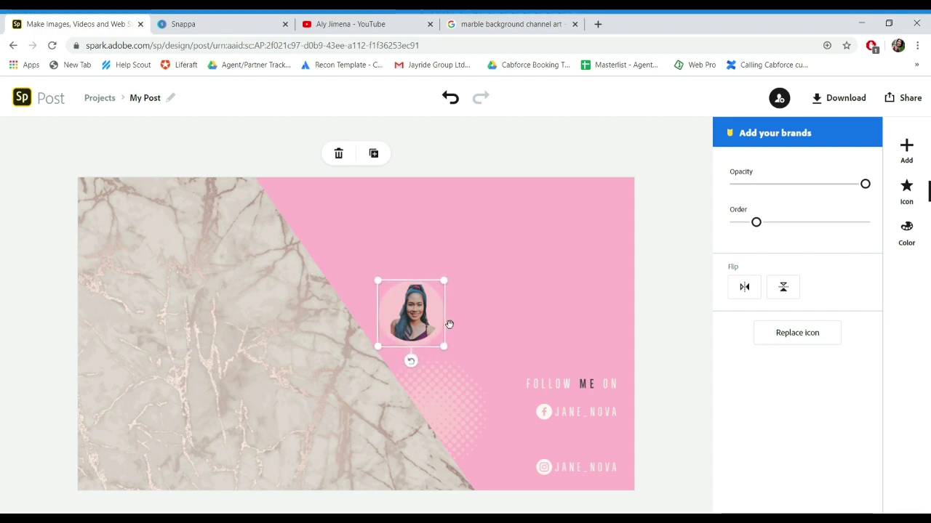
Step: Place the halftone dot circle behind the photo, recolour it salmon, and move FOLLOW ME ON beside it
click(481, 375)
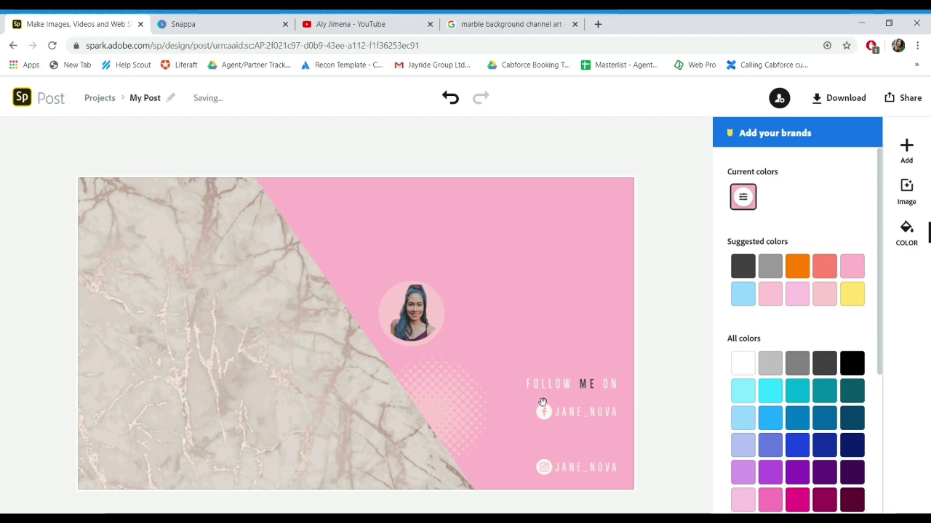
drag(458, 389, 430, 298)
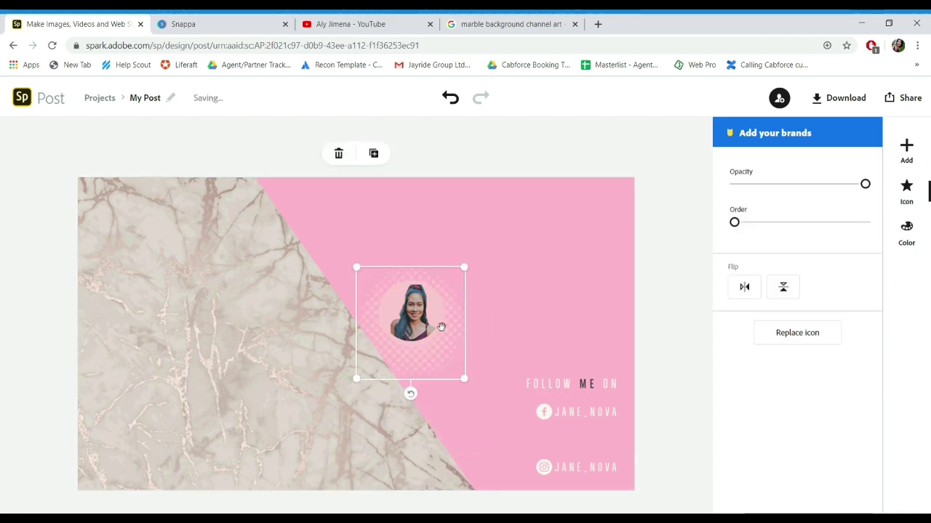
drag(465, 378, 466, 369)
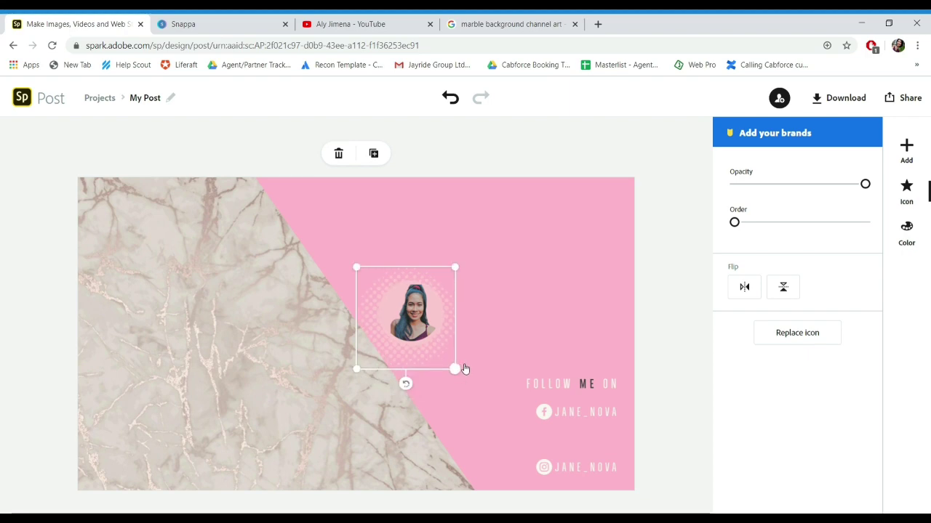
key(Right)
key(Right)
key(Right)
key(Right)
key(Right)
key(Right)
key(Right)
key(Right)
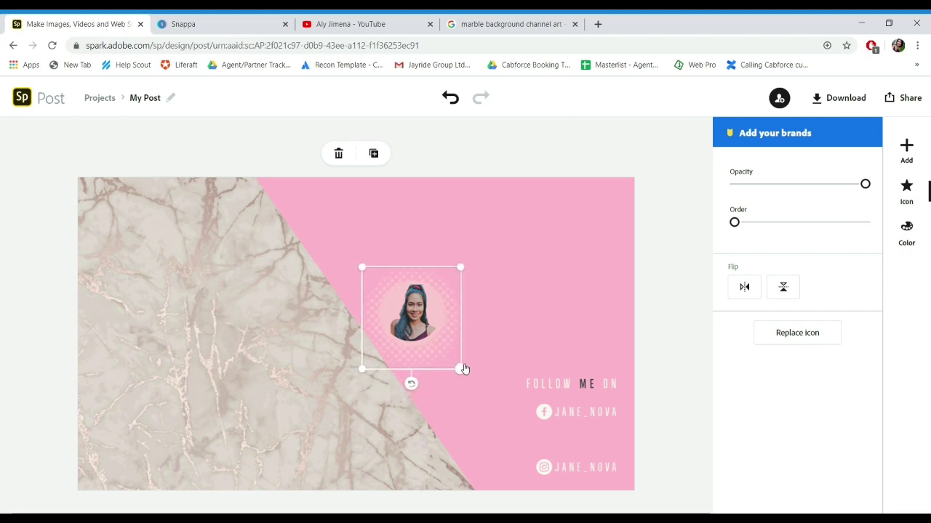
key(Up)
key(Up)
key(Up)
key(Left)
key(Left)
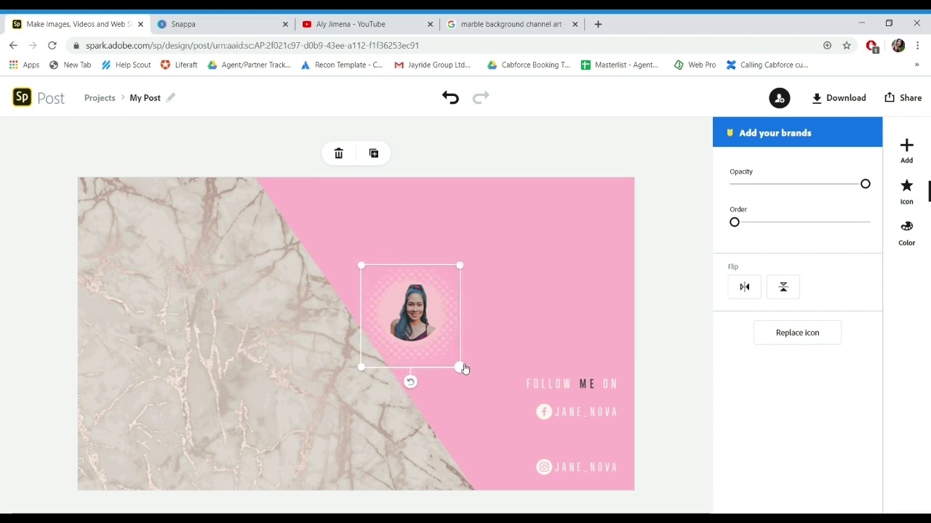
key(Up)
key(Up)
click(909, 228)
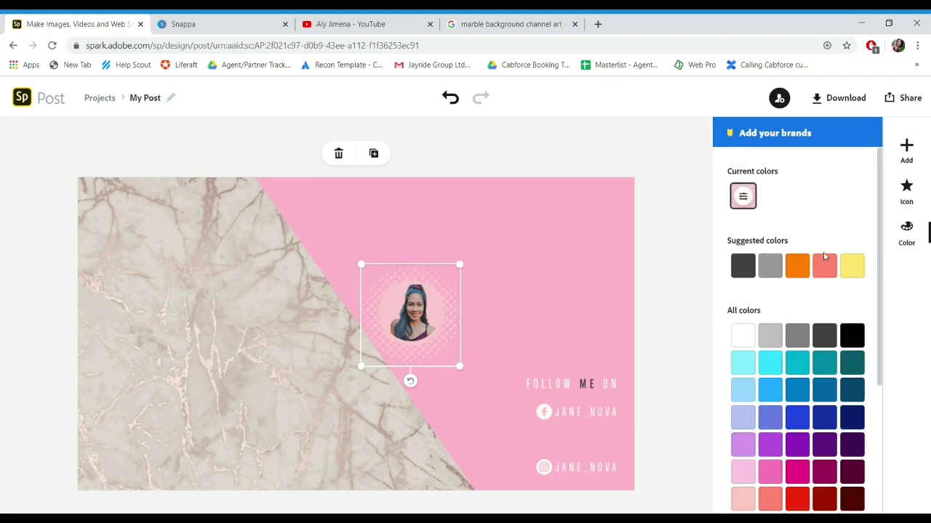
click(824, 265)
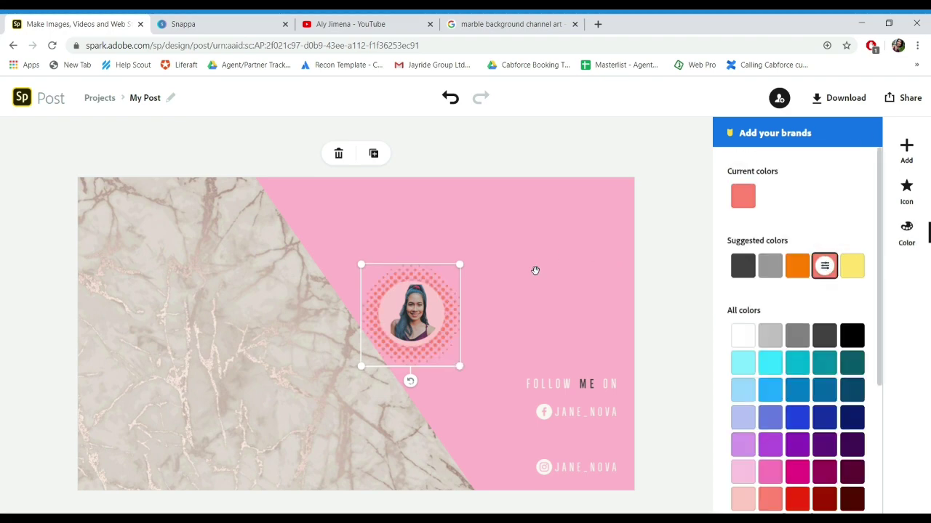
drag(561, 383, 482, 309)
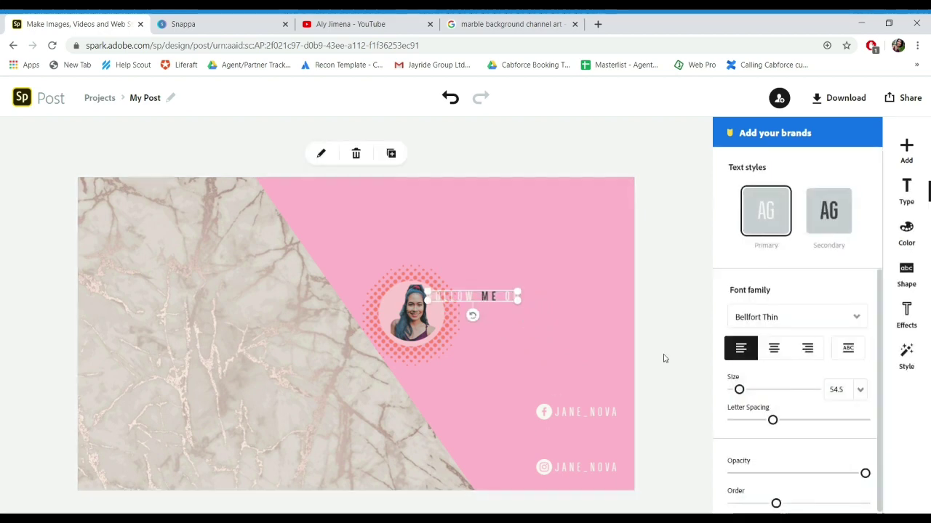
Step: Set the FOLLOW ME ON text size to 40
click(837, 390)
text(25)
key(Return)
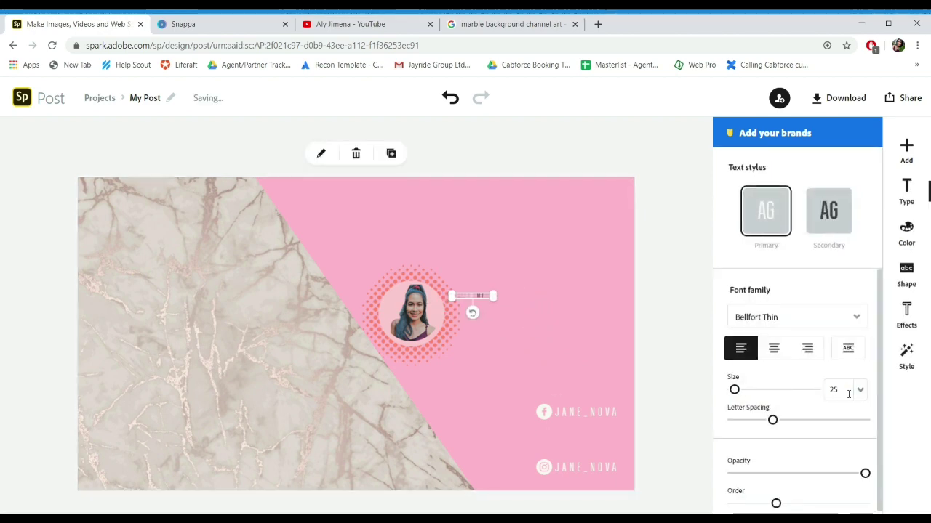
click(847, 392)
text(30)
key(Return)
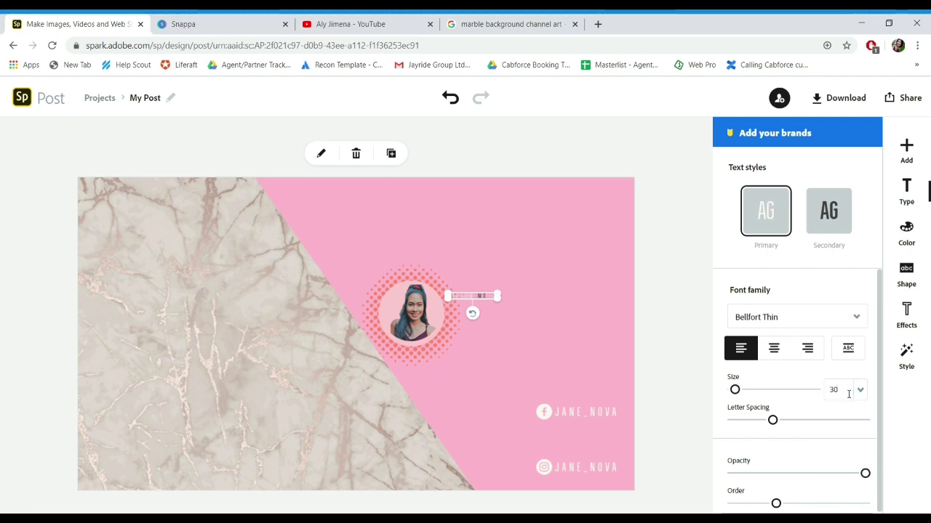
click(834, 389)
text(40)
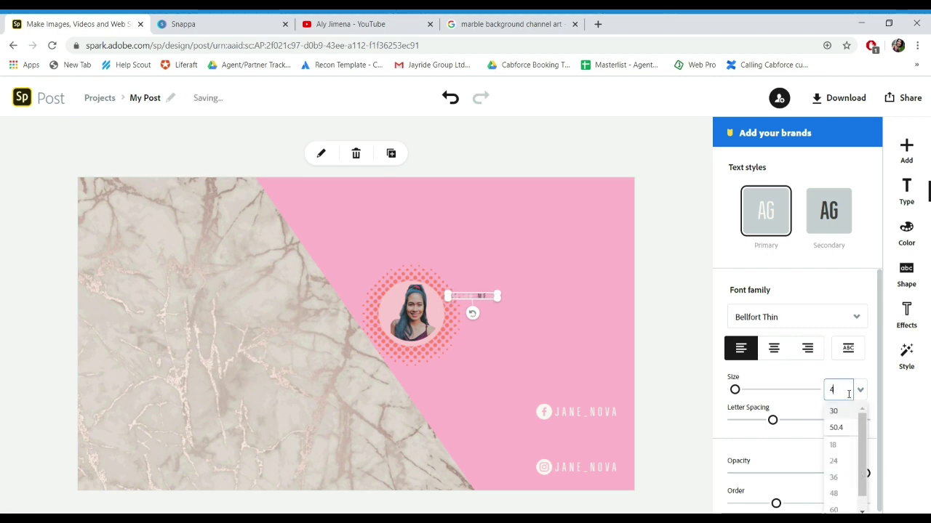
key(Return)
click(572, 333)
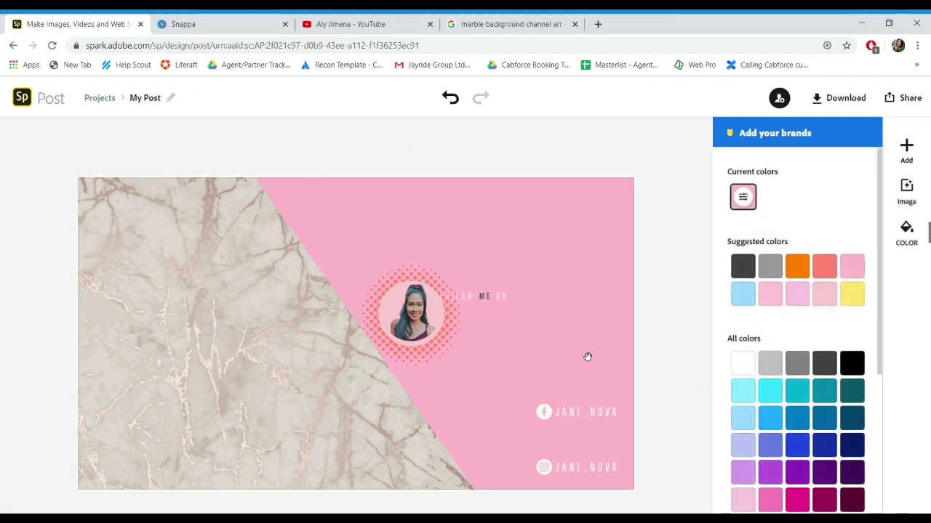
Step: Replace the first JANE_NOVA line with the owner's full name and move it beside FOLLOW ME ON
click(589, 418)
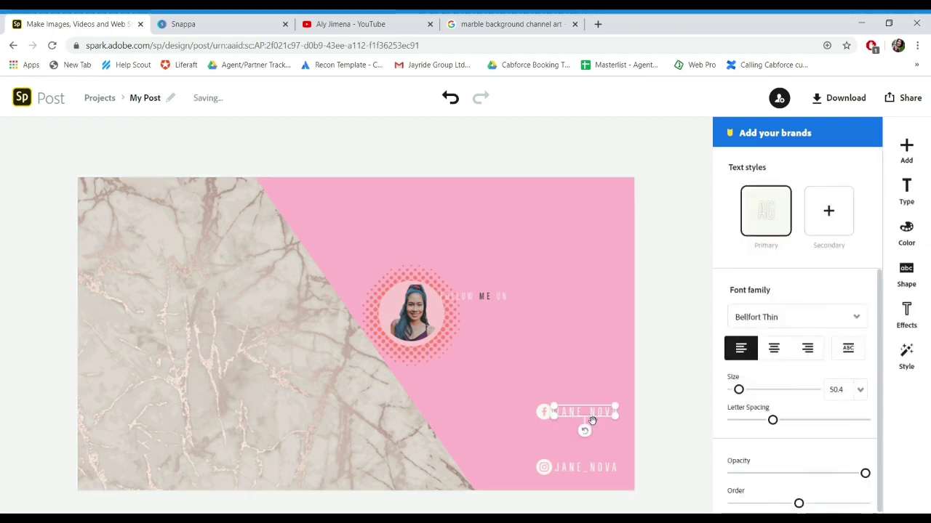
click(326, 155)
key(BackSpace)
key(BackSpace)
key(BackSpace)
key(BackSpace)
key(BackSpace)
key(BackSpace)
key(BackSpace)
key(BackSpace)
key(BackSpace)
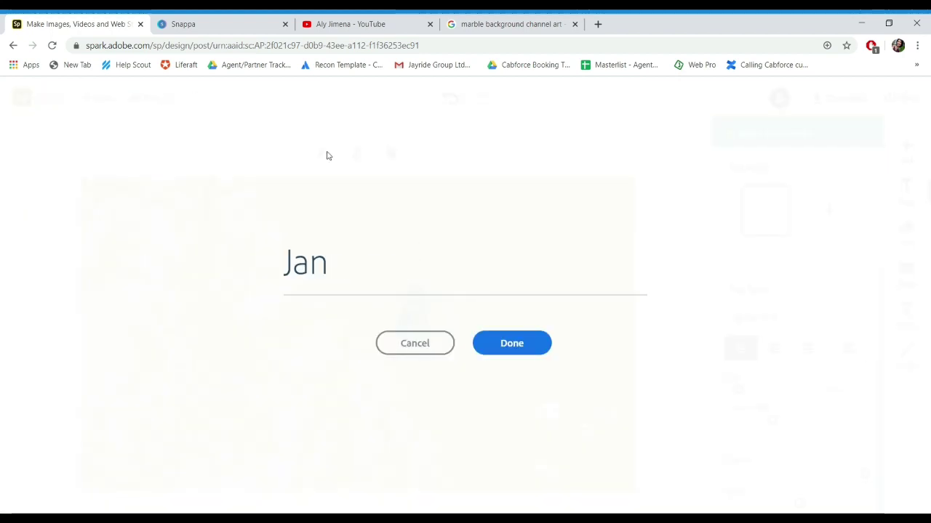
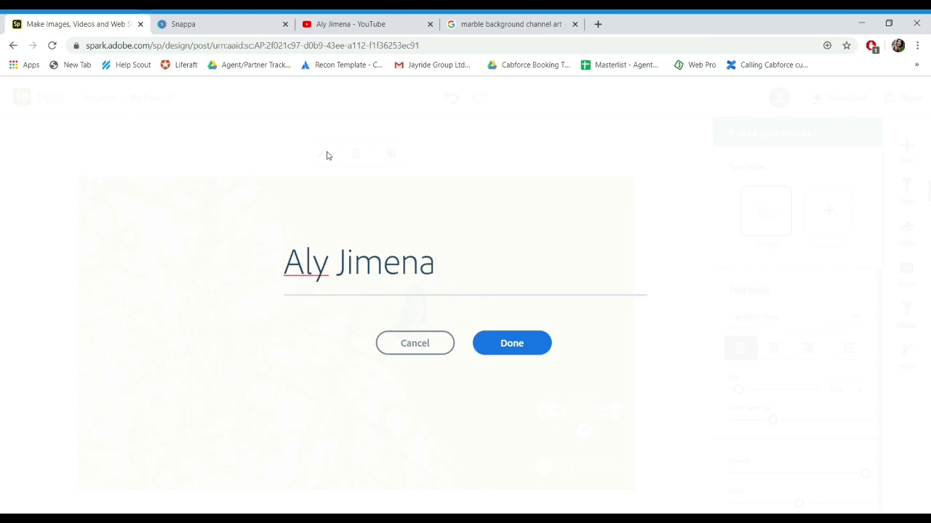
click(525, 346)
drag(576, 417, 483, 318)
Step: Replace the second placeholder line with the owner's Instagram handle and place it under the name
click(575, 473)
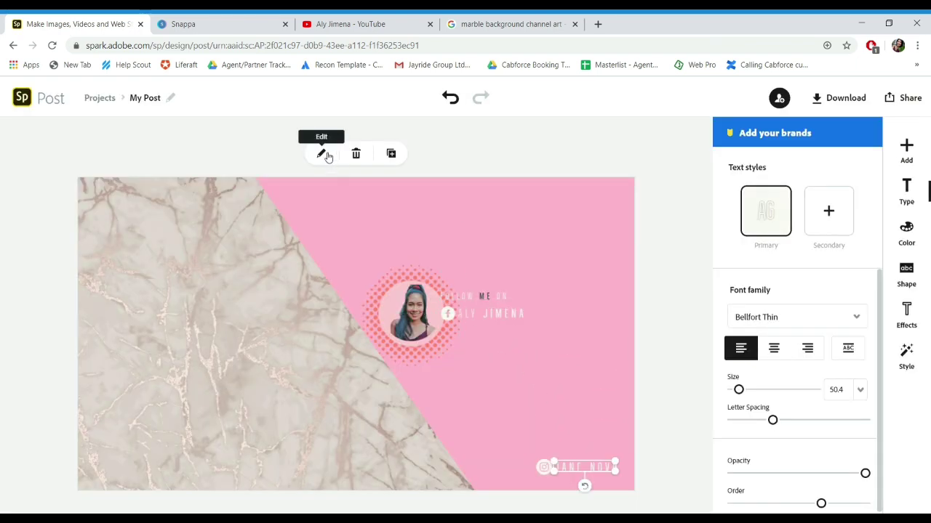
click(323, 154)
key(BackSpace)
key(BackSpace)
key(BackSpace)
key(BackSpace)
key(BackSpace)
key(BackSpace)
key(BackSpace)
key(BackSpace)
text(@l)
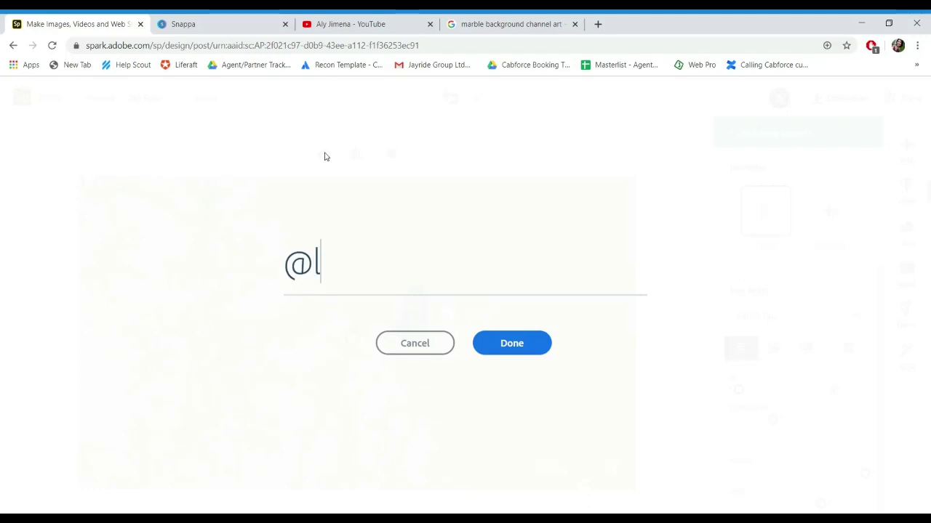
text(yzmjmn)
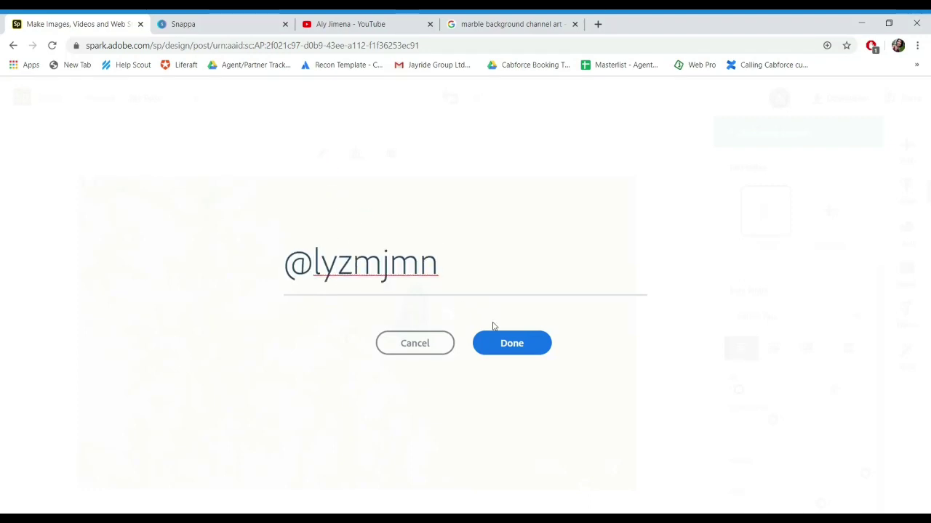
click(531, 350)
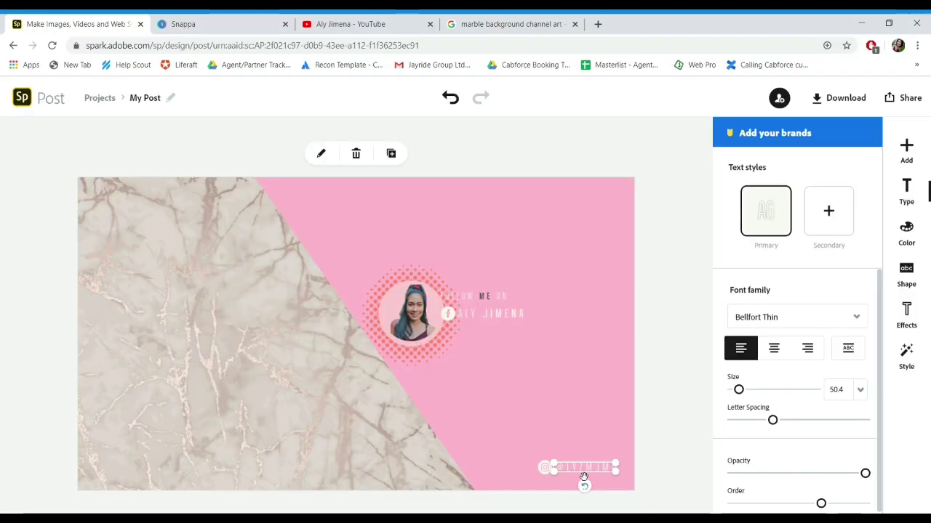
drag(584, 477, 493, 334)
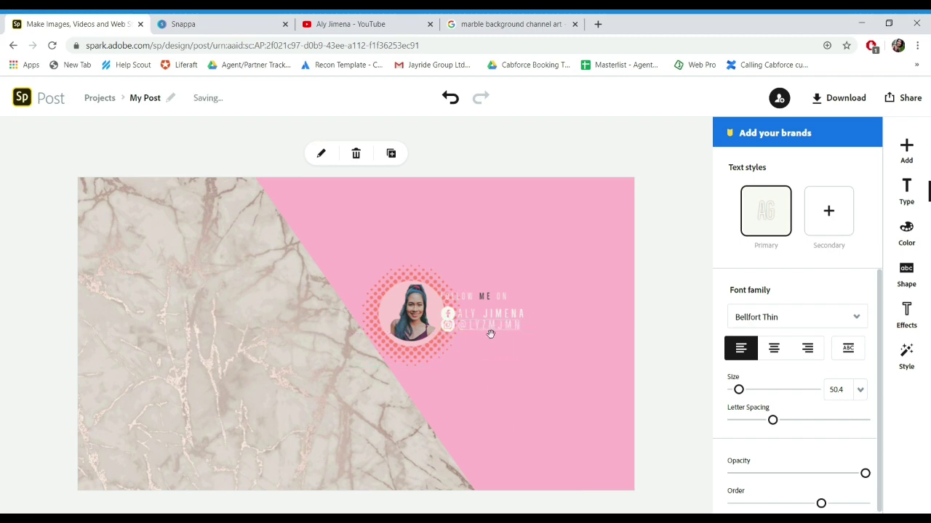
click(497, 391)
Step: Add the 'Save our date' script text and change its wording to 'Uncover Aly'
click(906, 150)
click(733, 150)
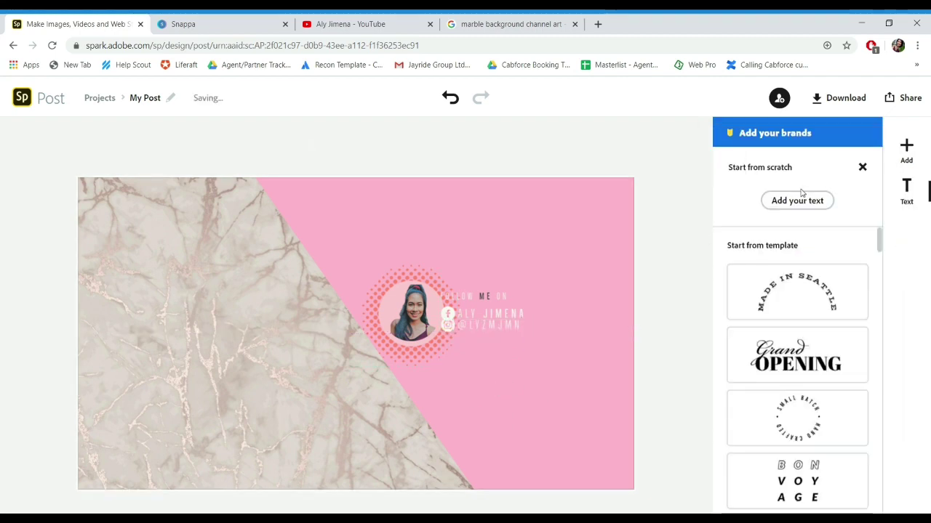
drag(878, 237, 891, 450)
scroll(840, 365, down, 1)
click(840, 364)
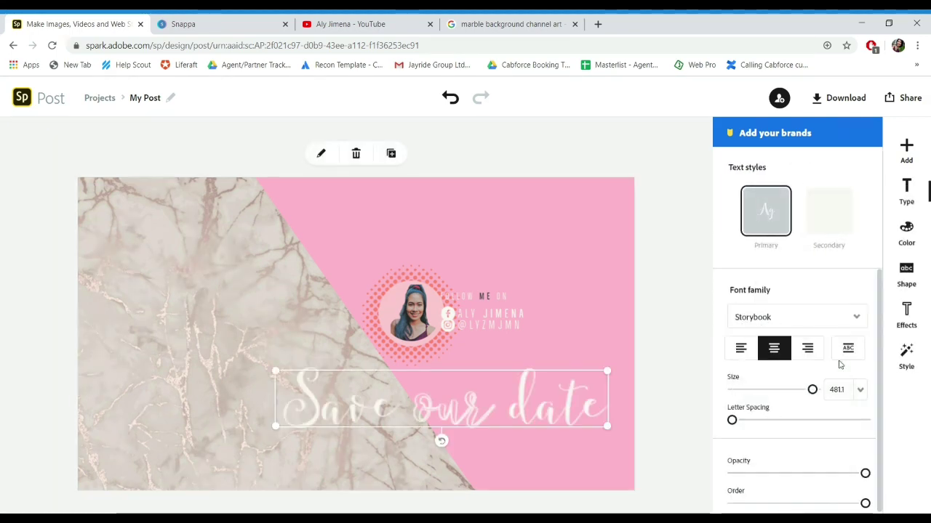
click(321, 153)
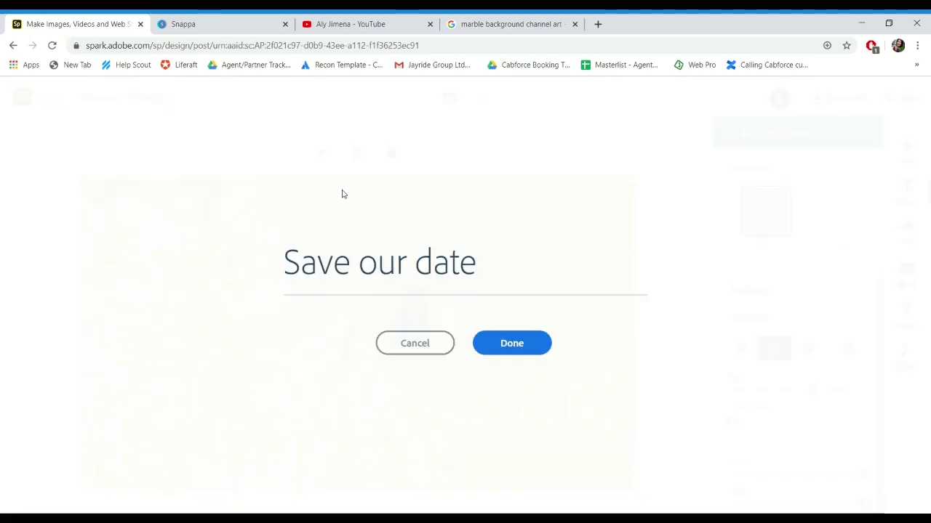
key(BackSpace)
key(BackSpace)
key(BackSpace)
key(BackSpace)
key(BackSpace)
key(BackSpace)
key(BackSpace)
key(BackSpace)
key(BackSpace)
key(BackSpace)
key(BackSpace)
key(BackSpace)
key(BackSpace)
text(Uncover Aly)
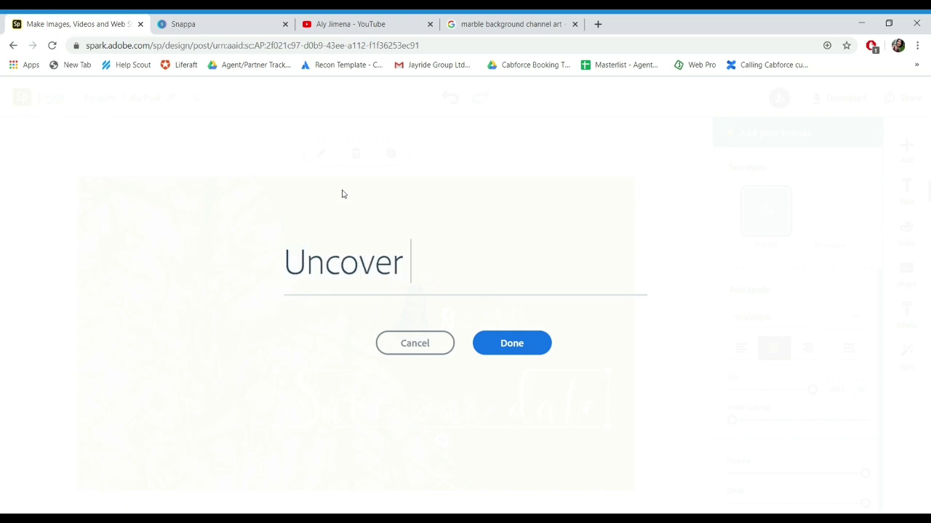
click(530, 350)
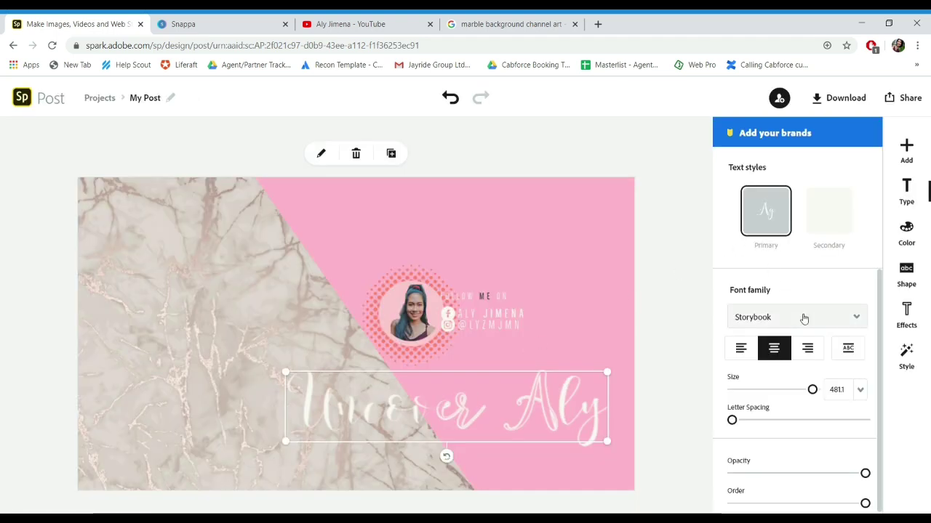
Step: Colour the title's primary style dark purple and its secondary style purple
click(906, 231)
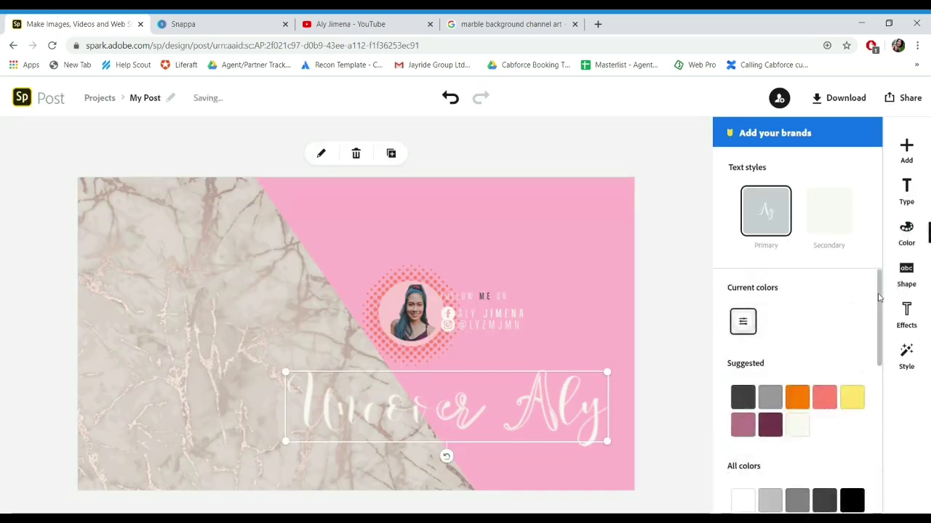
scroll(872, 363, down, 5)
click(853, 367)
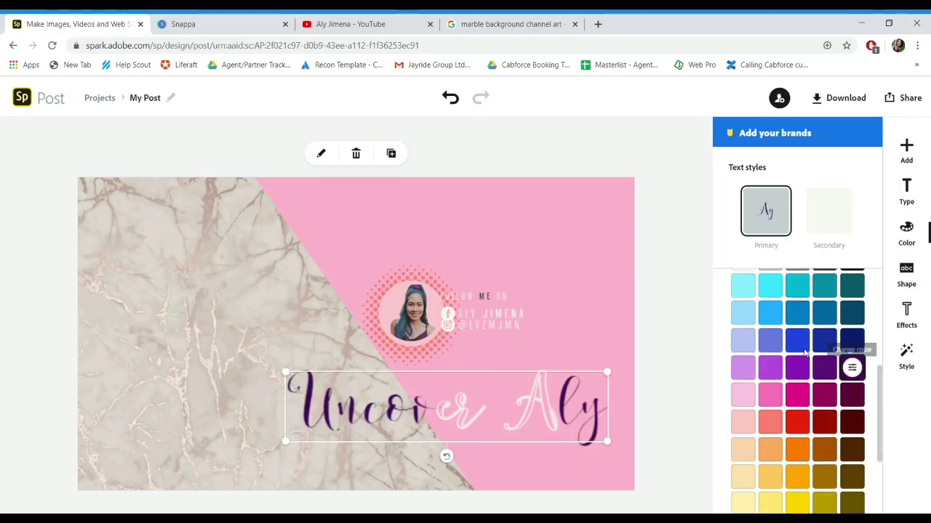
click(836, 234)
click(824, 367)
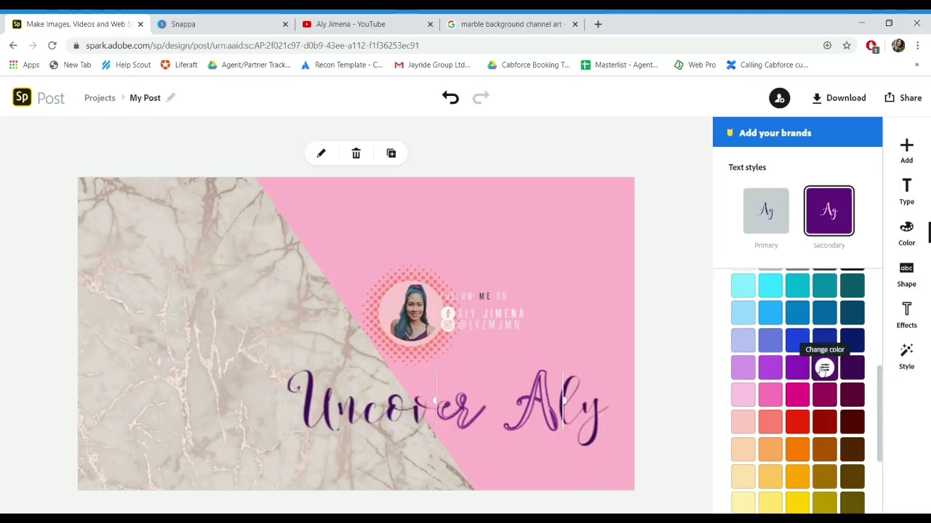
click(546, 350)
Step: Shrink the Uncover Aly title and move it just left of the photo
click(545, 407)
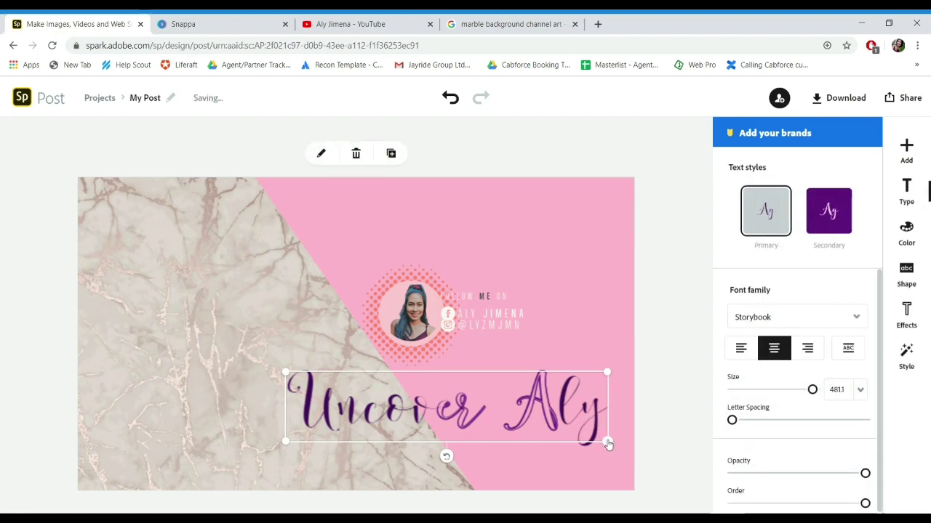
drag(607, 442, 478, 412)
drag(414, 373, 382, 334)
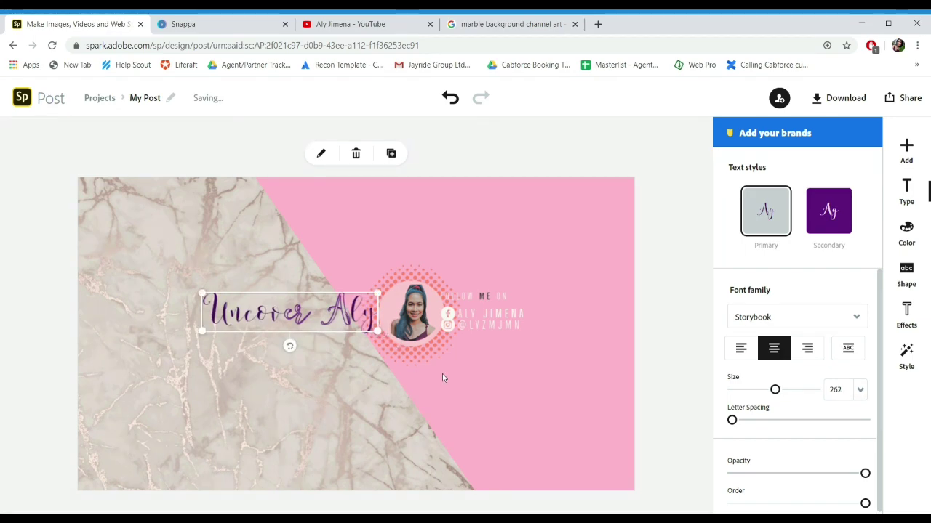
click(485, 386)
Step: Make the round photo slightly smaller and shrink the halftone circle around it
click(414, 320)
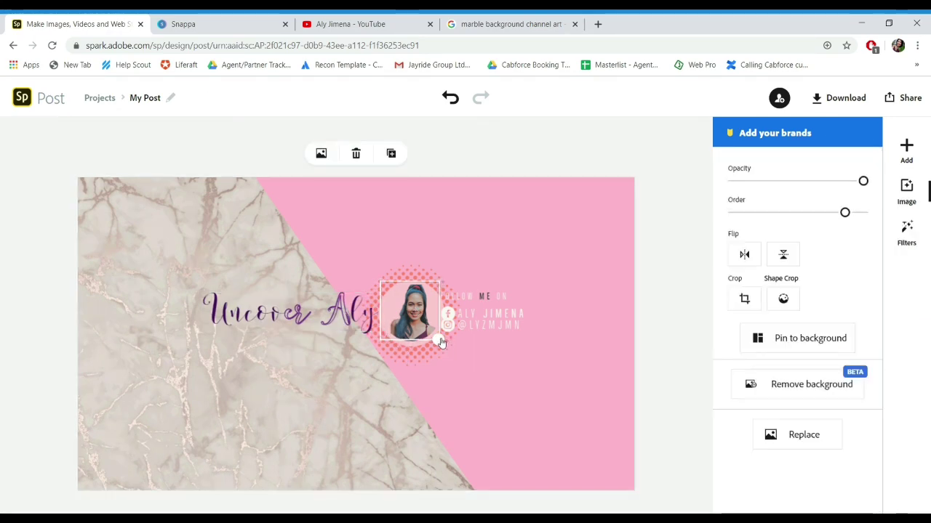
drag(442, 342, 435, 337)
click(424, 348)
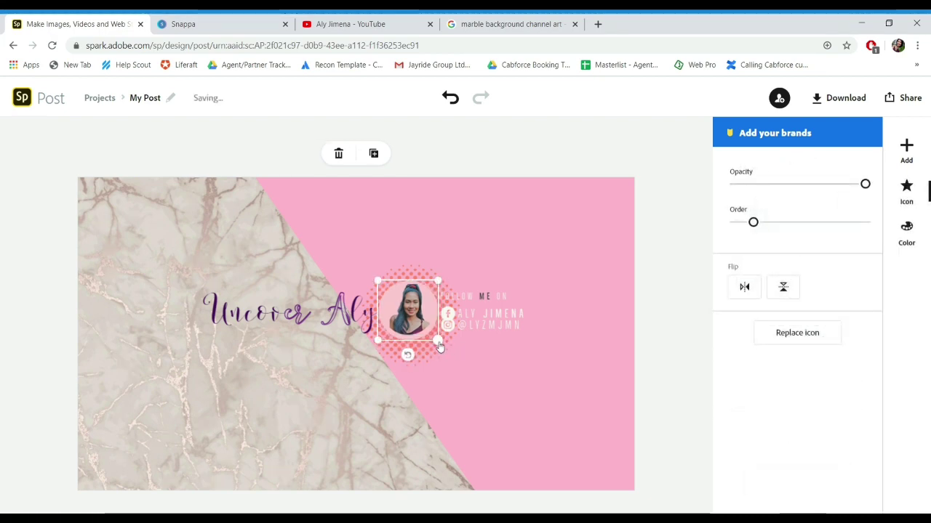
click(437, 374)
click(428, 361)
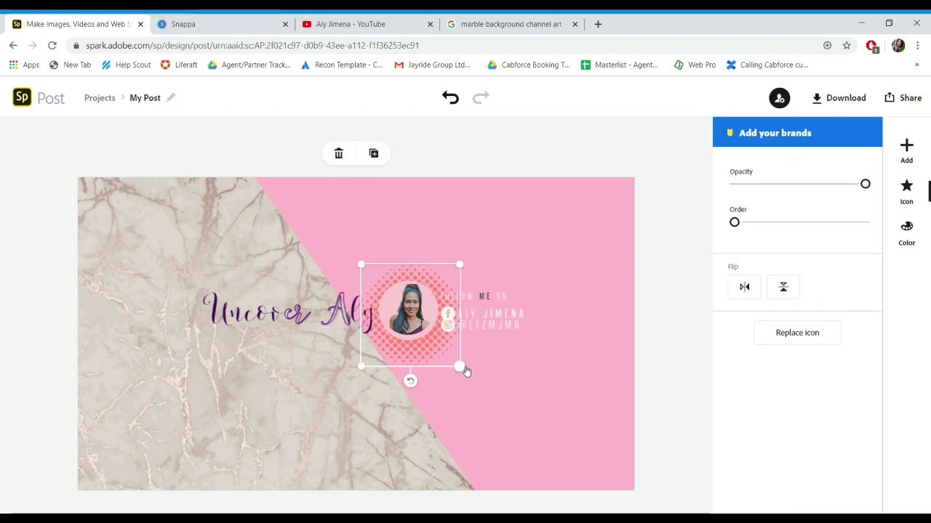
drag(461, 368, 455, 363)
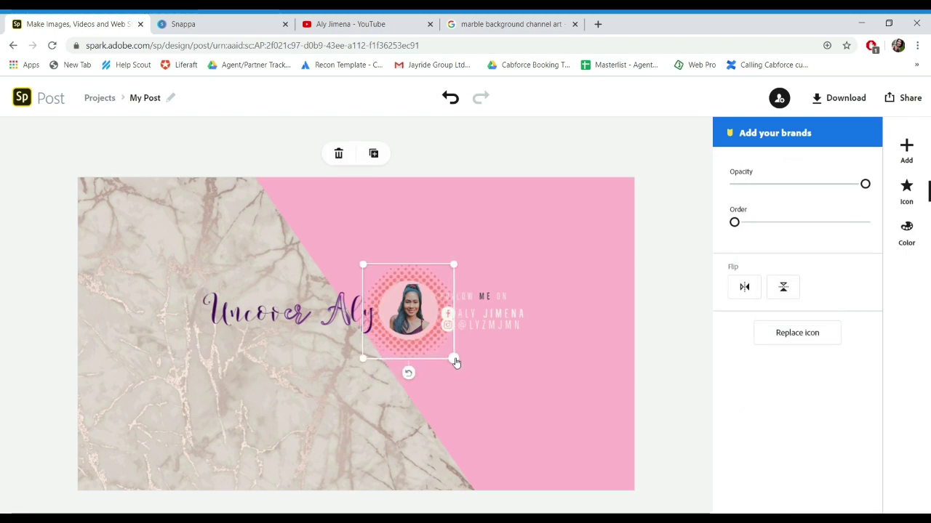
click(480, 372)
Step: Set the name line's text size to 40
click(480, 317)
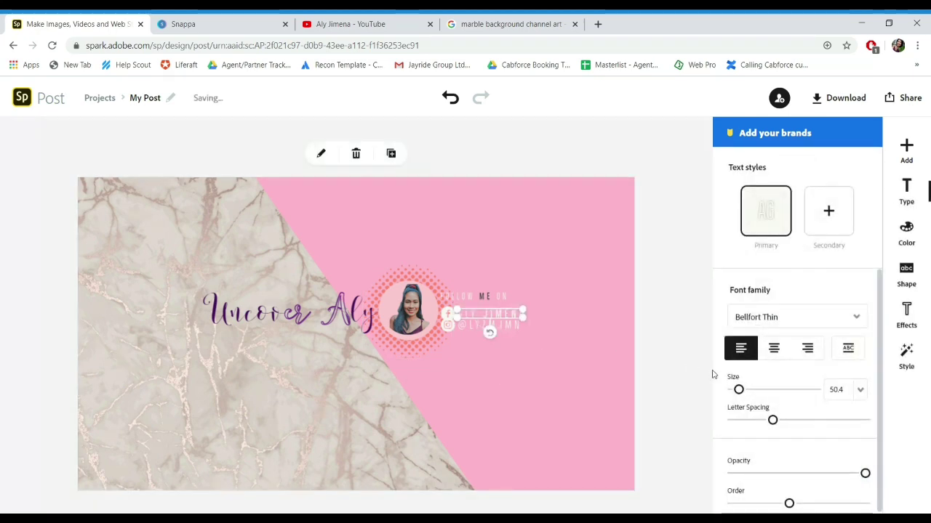
click(851, 402)
text(3)
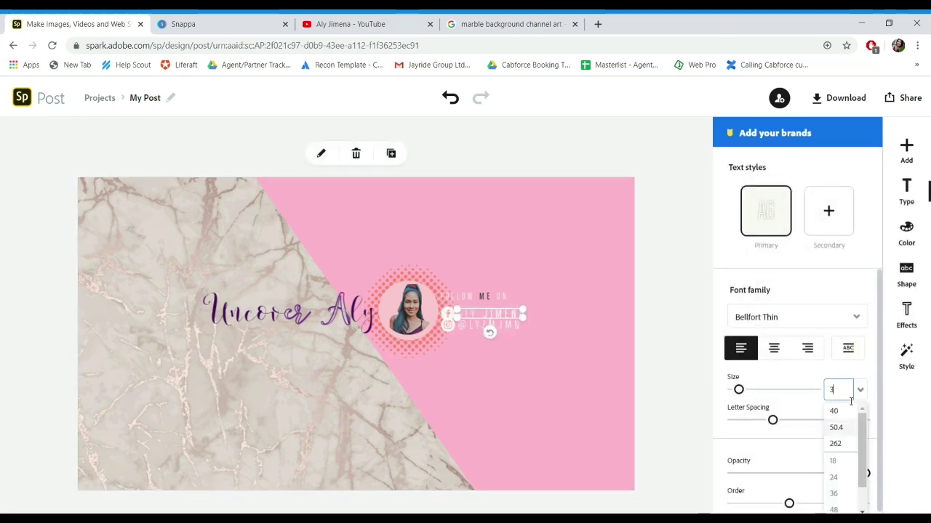
text(0)
key(Return)
click(851, 401)
text(45)
key(Return)
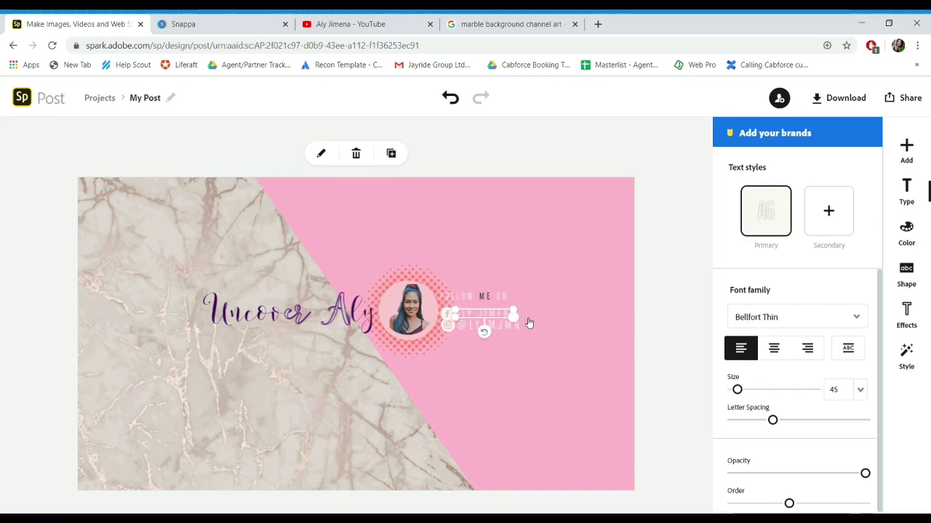
click(843, 391)
text(40)
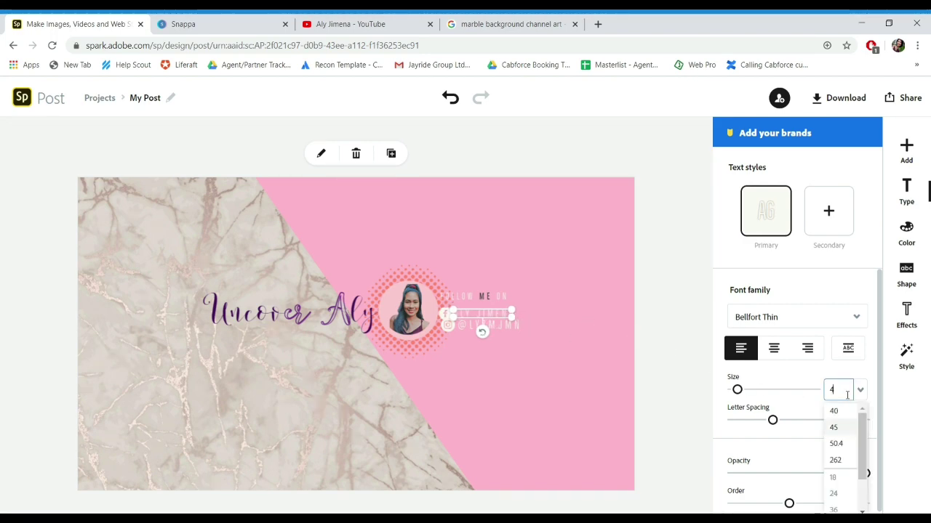
key(Return)
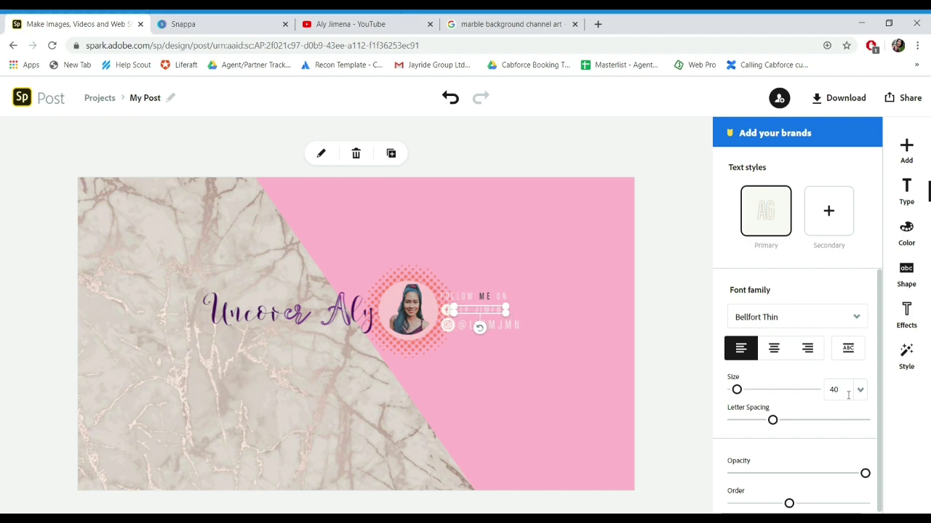
click(572, 392)
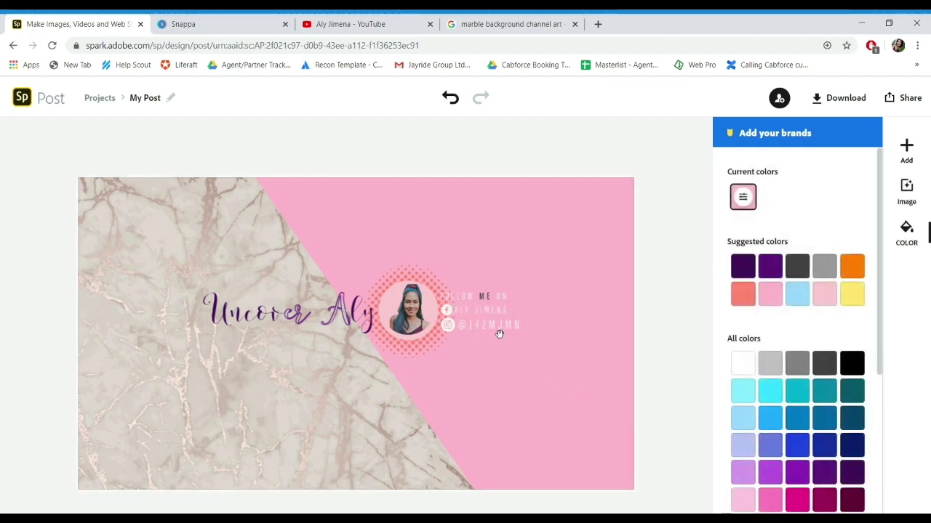
Step: Set the handle line's text size to 40 as well
click(498, 334)
click(836, 391)
text(40)
key(Return)
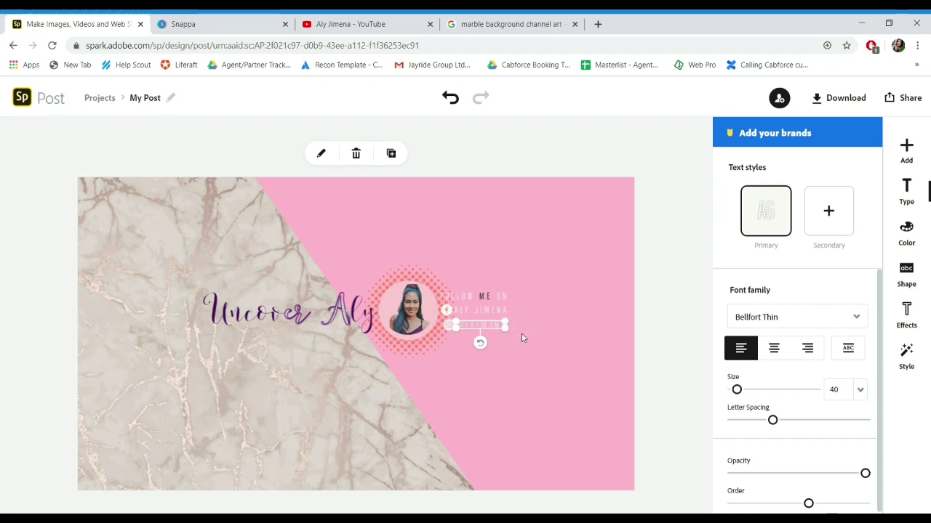
click(571, 370)
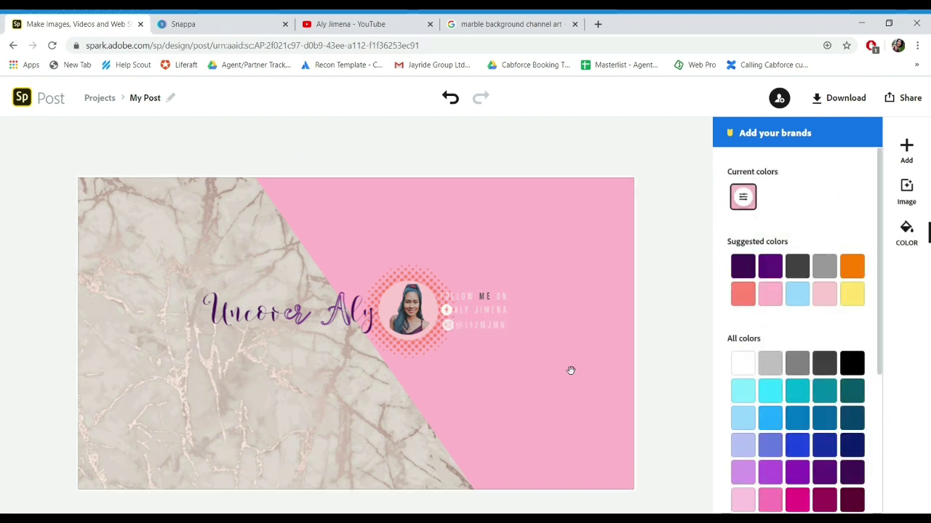
click(906, 149)
click(736, 149)
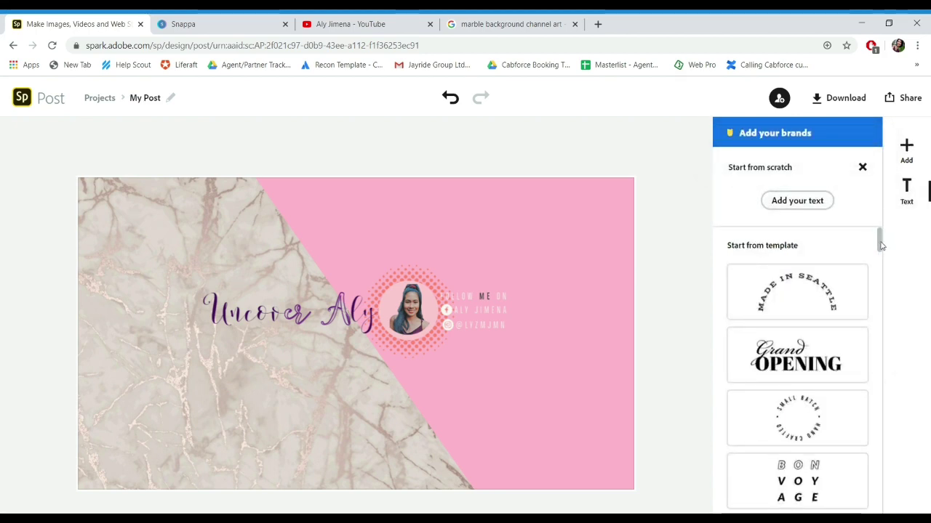
Step: Add the date template text and reword it to 'Beauty | Travel | Lifestyle'
drag(880, 246, 882, 390)
click(840, 291)
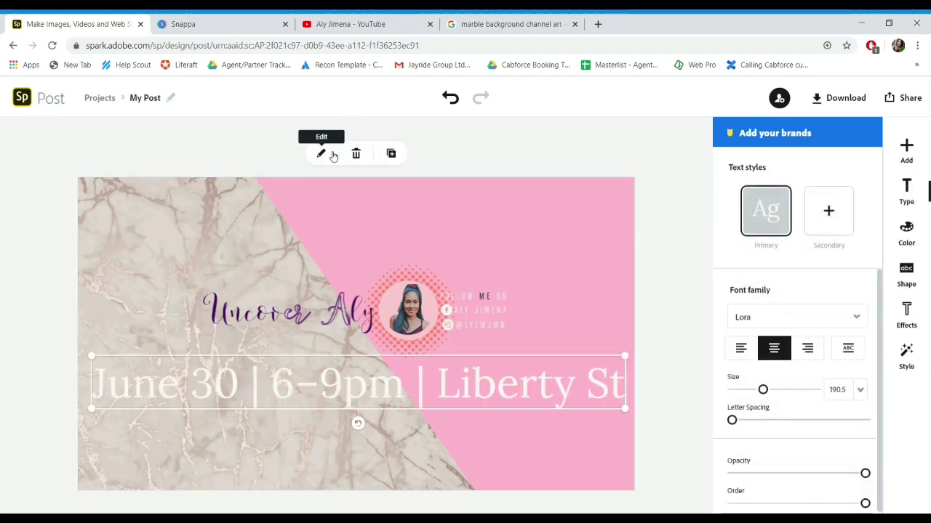
click(325, 157)
key(BackSpace)
key(BackSpace)
key(BackSpace)
key(BackSpace)
key(BackSpace)
key(BackSpace)
key(BackSpace)
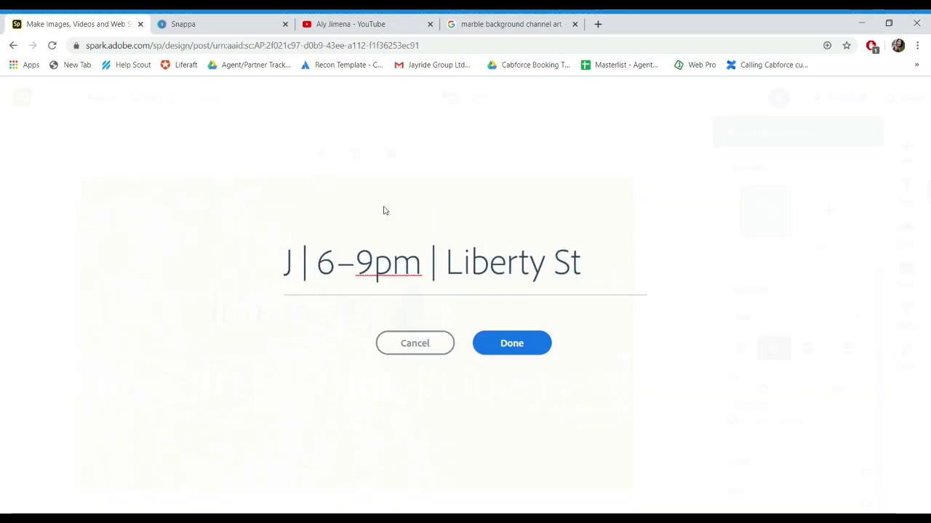
text(Beauty)
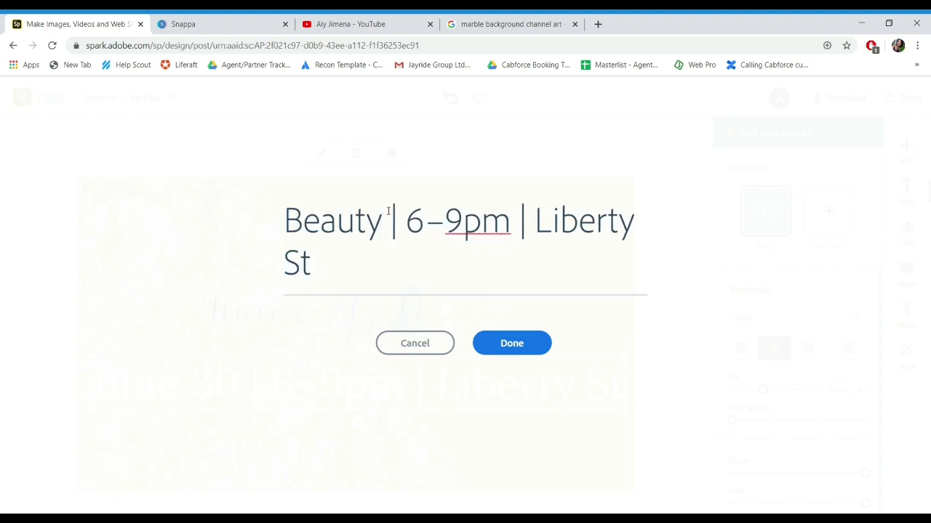
key(ctrl+Right)
key(BackSpace)
key(BackSpace)
key(BackSpace)
key(BackSpace)
key(BackSpace)
text(Travel)
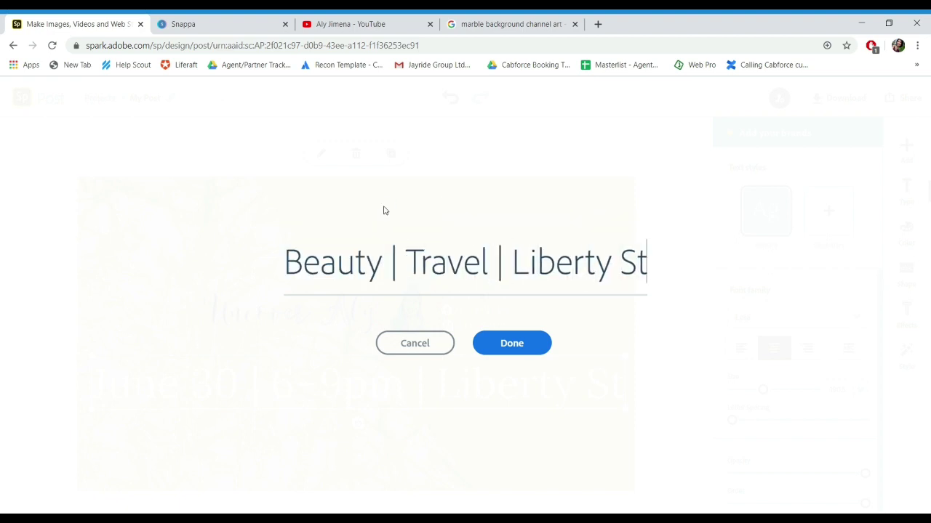
key(BackSpace)
key(BackSpace)
key(BackSpace)
key(BackSpace)
key(BackSpace)
key(BackSpace)
key(BackSpace)
key(BackSpace)
text(festy)
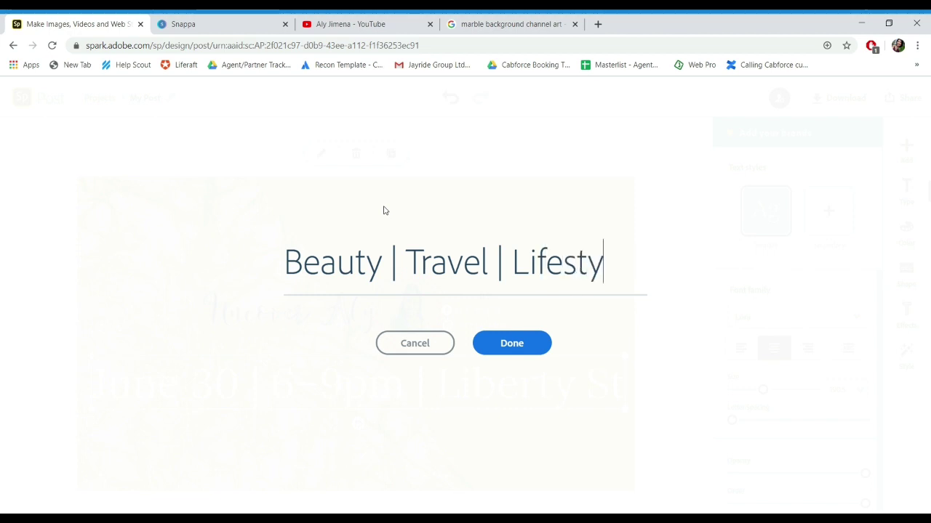
text(le)
click(511, 343)
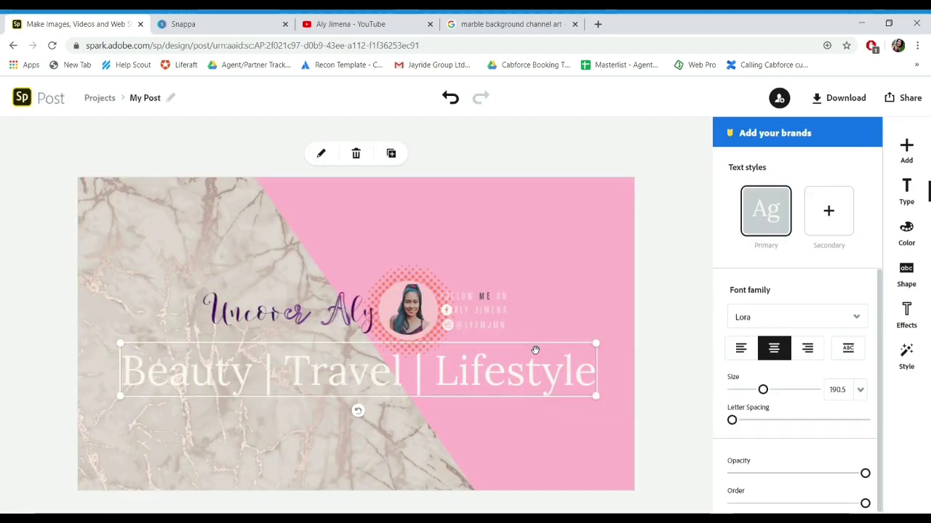
Step: Give the tagline Stencil Std Bold font and dark red colour, and shrink it beneath Uncover Aly
click(856, 317)
drag(872, 353, 872, 418)
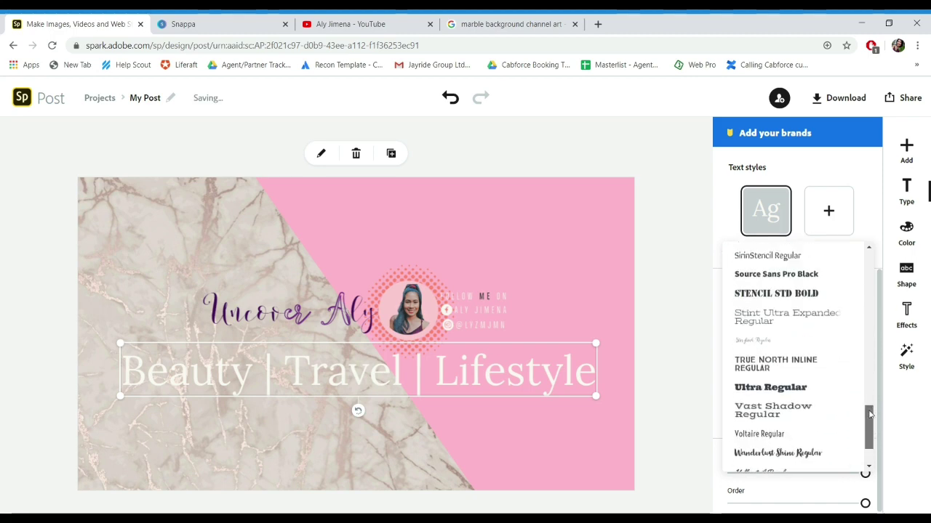
click(801, 295)
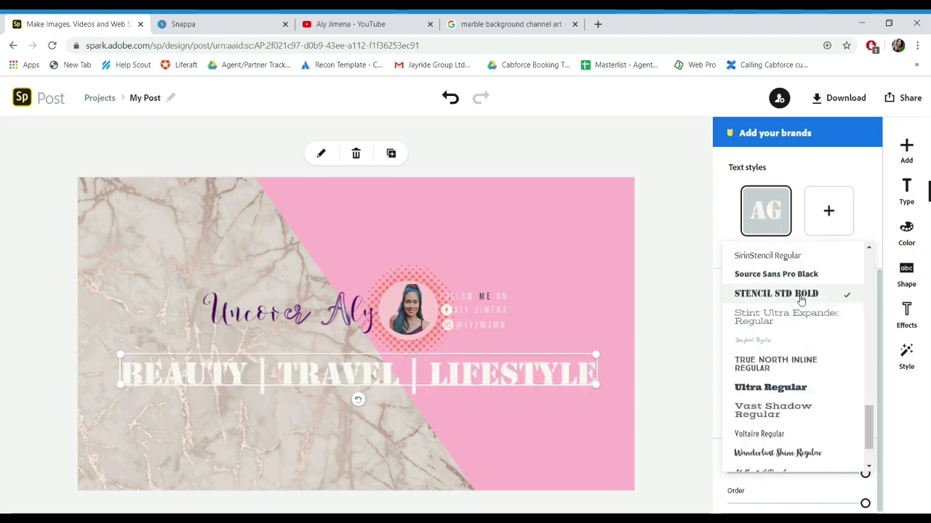
click(906, 233)
scroll(871, 341, down, 6)
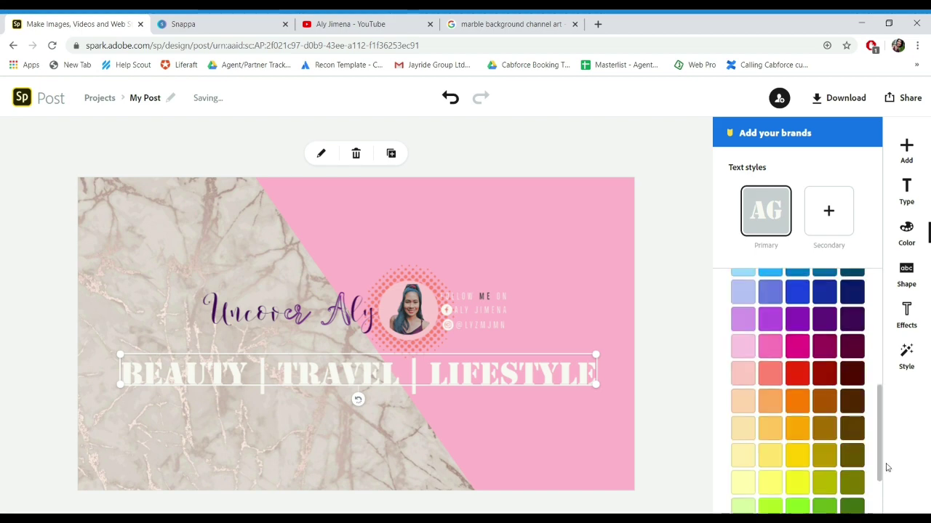
click(825, 345)
drag(595, 384, 336, 339)
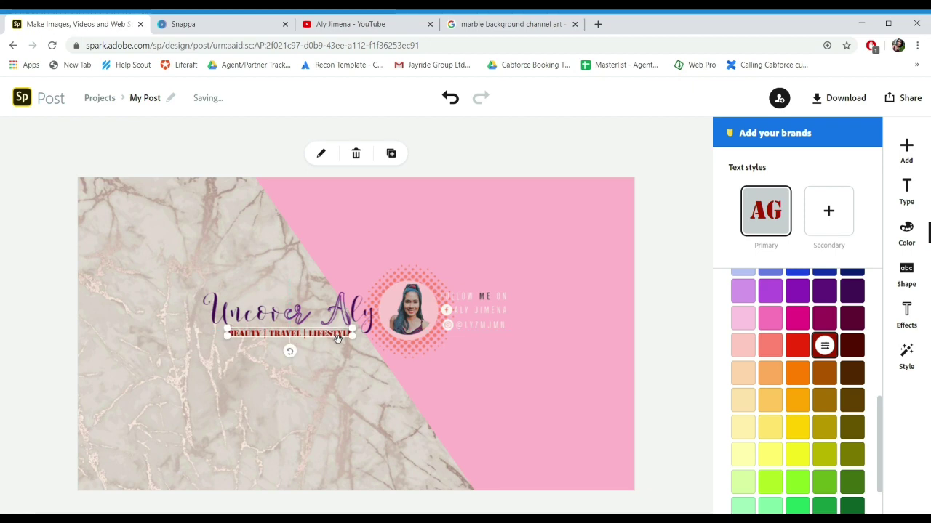
click(391, 387)
Step: Recolour the channel-name line beside the photo with the red-and-white colour pair
click(476, 372)
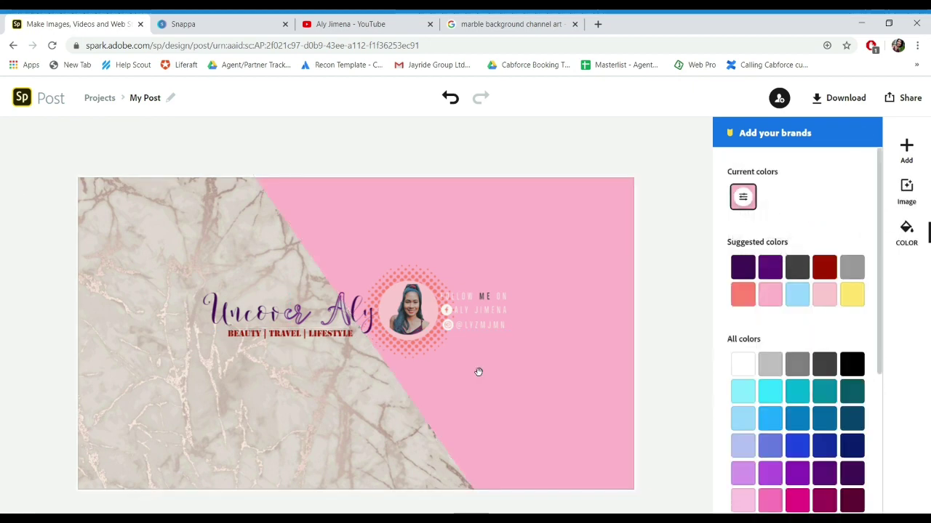
click(484, 314)
click(908, 231)
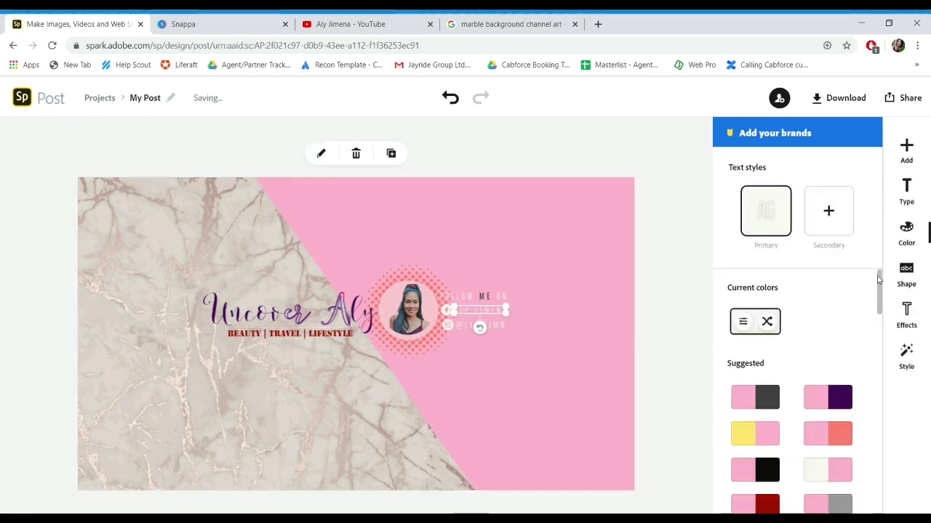
scroll(800, 328, down, 4)
click(771, 375)
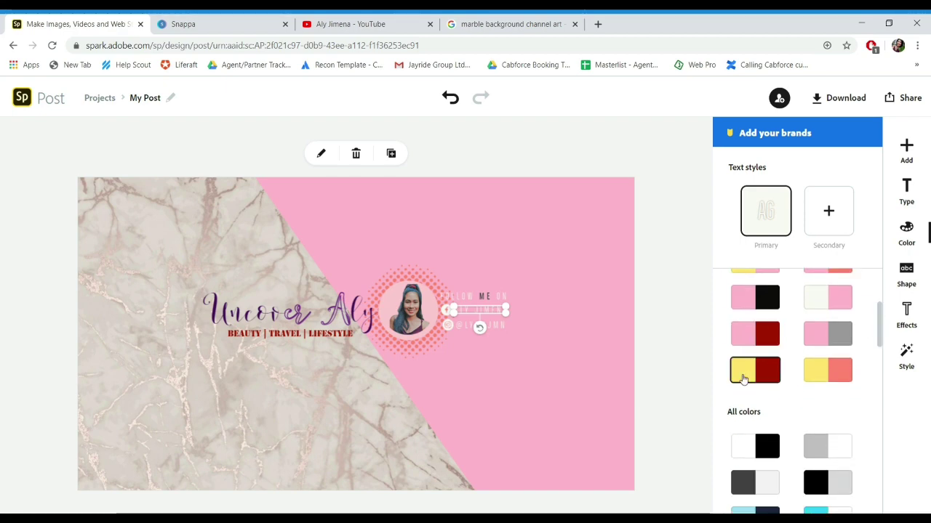
click(775, 378)
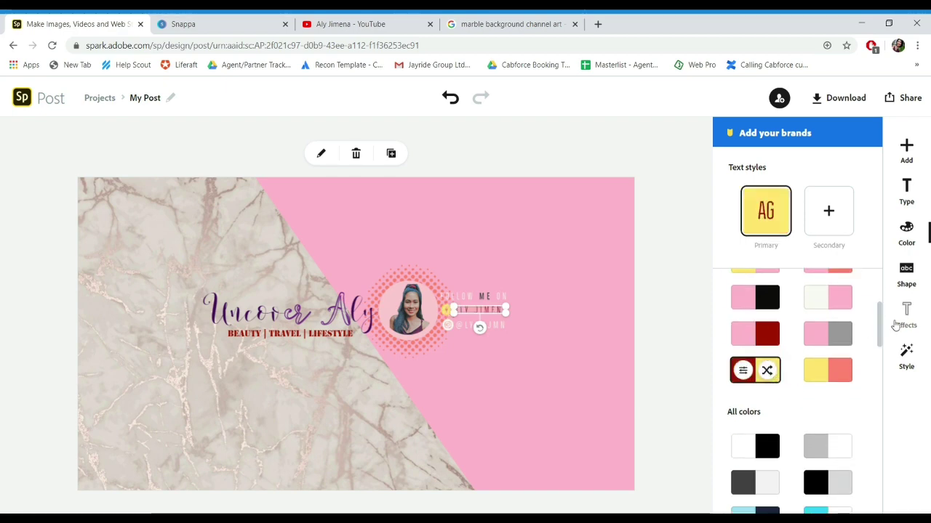
scroll(867, 385, down, 5)
scroll(868, 392, down, 5)
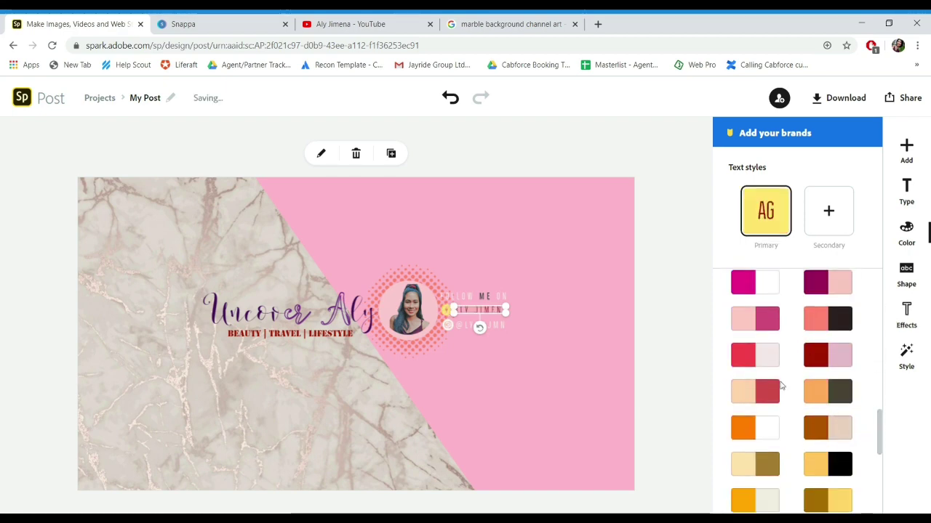
click(767, 357)
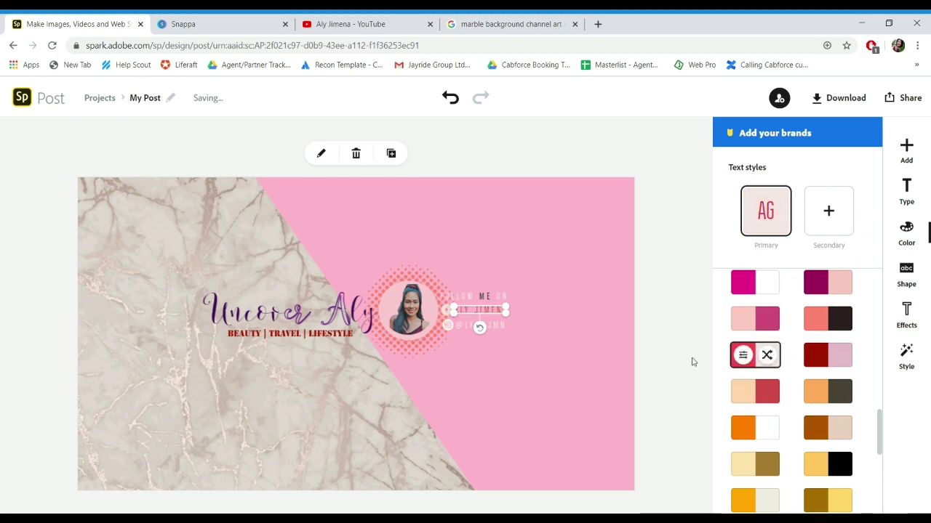
click(827, 363)
click(762, 354)
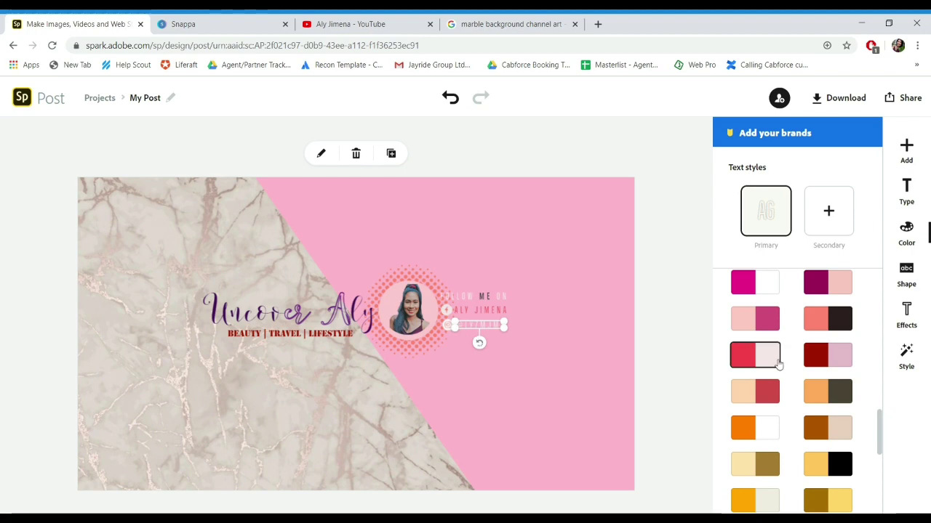
click(551, 373)
Step: Make the FOLLOW ME ON heading dark red
click(483, 302)
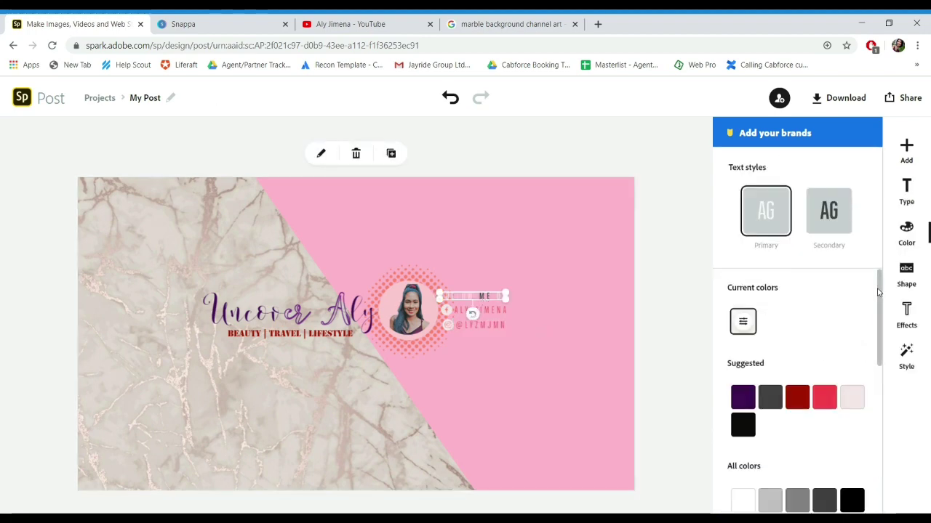
drag(880, 306, 882, 397)
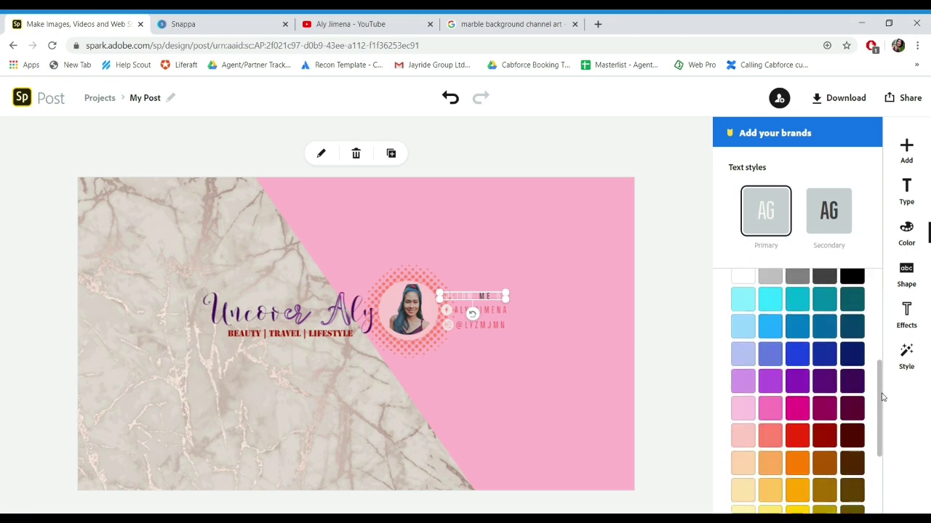
click(796, 436)
click(826, 438)
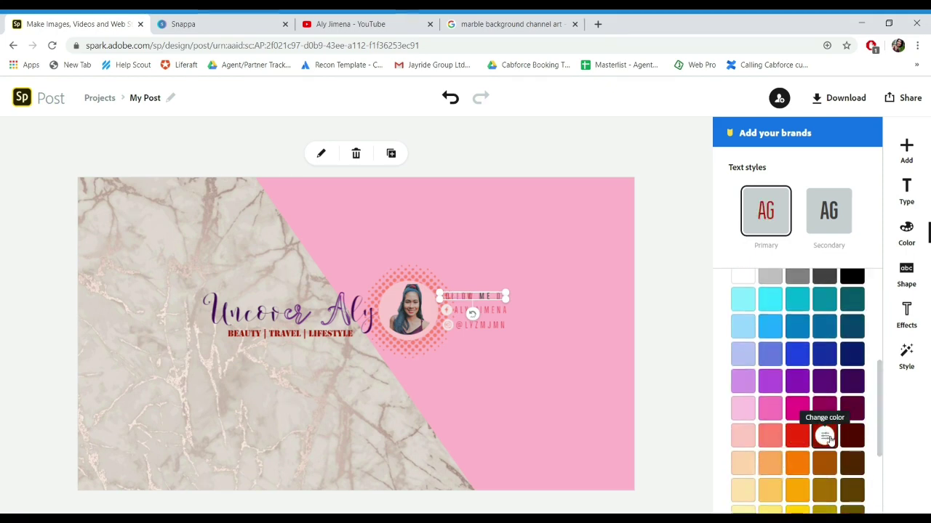
click(588, 431)
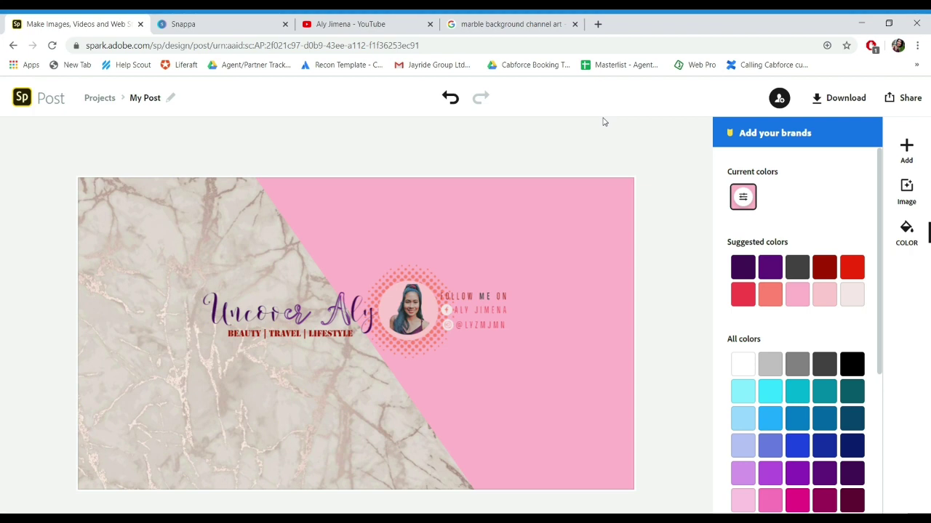
Step: Download the banner as a PNG with a solid colour background, saved as My Post (7).png
click(833, 100)
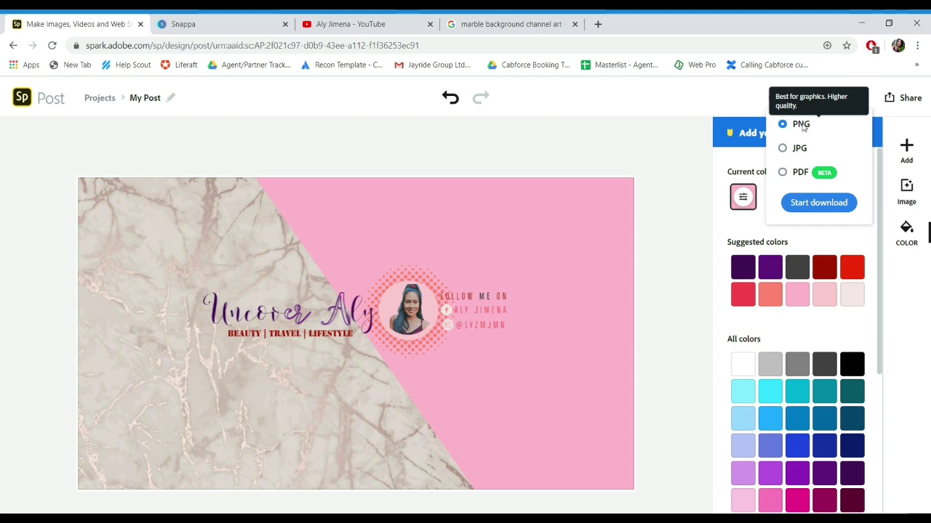
click(811, 206)
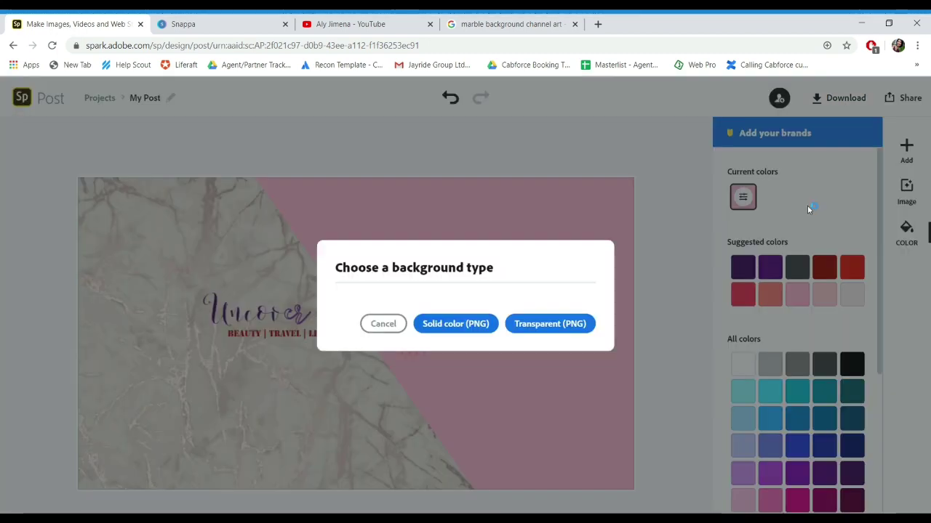
click(450, 325)
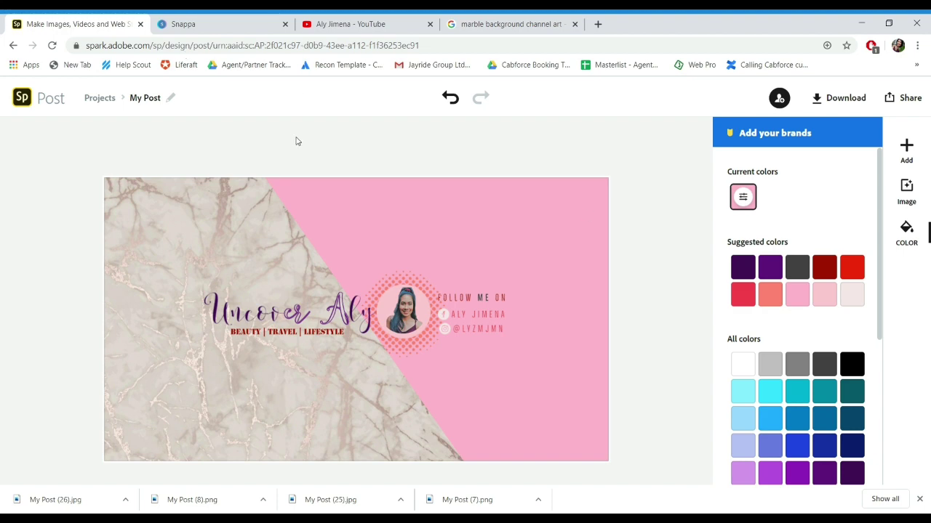
Step: On the YouTube channel page, start a channel art upload from a computer photo
click(383, 27)
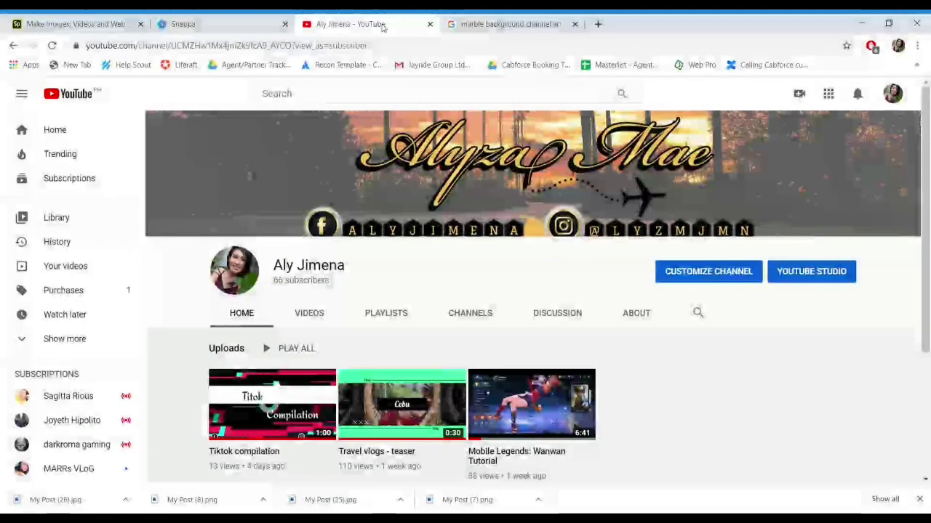
mouse_move(847, 200)
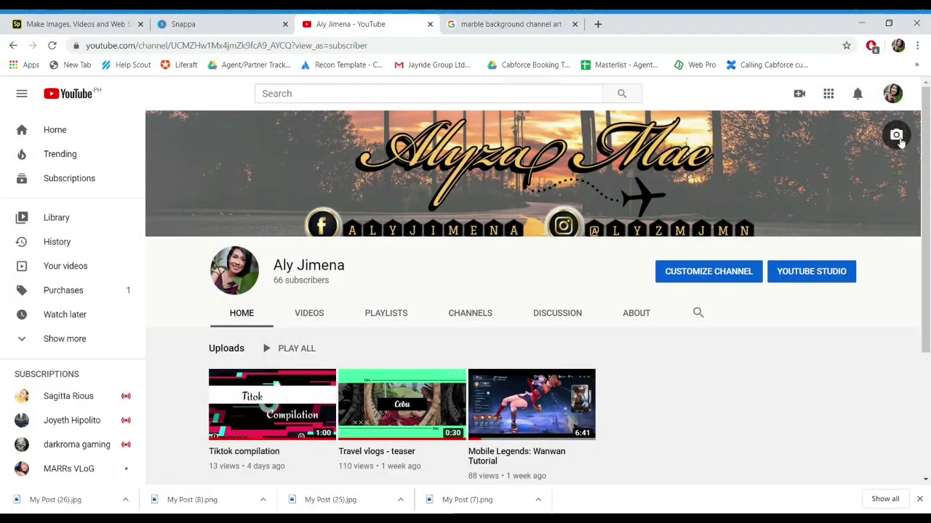
click(896, 135)
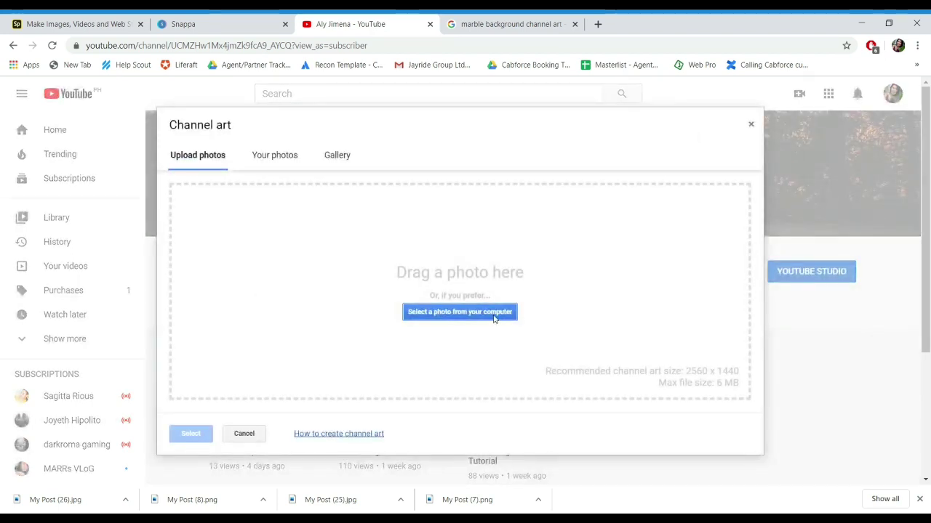
click(493, 317)
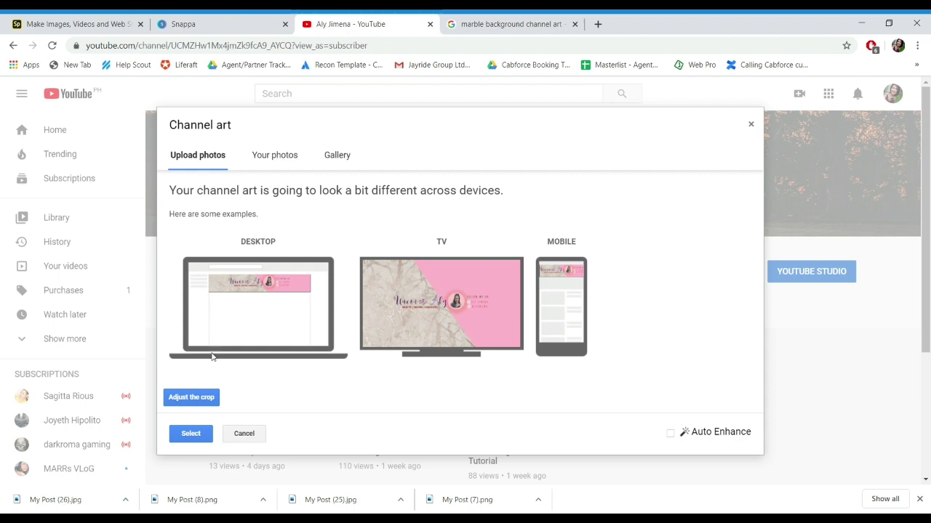
Step: Check the crop of My Post (26).jpg and save it as the channel art
click(188, 406)
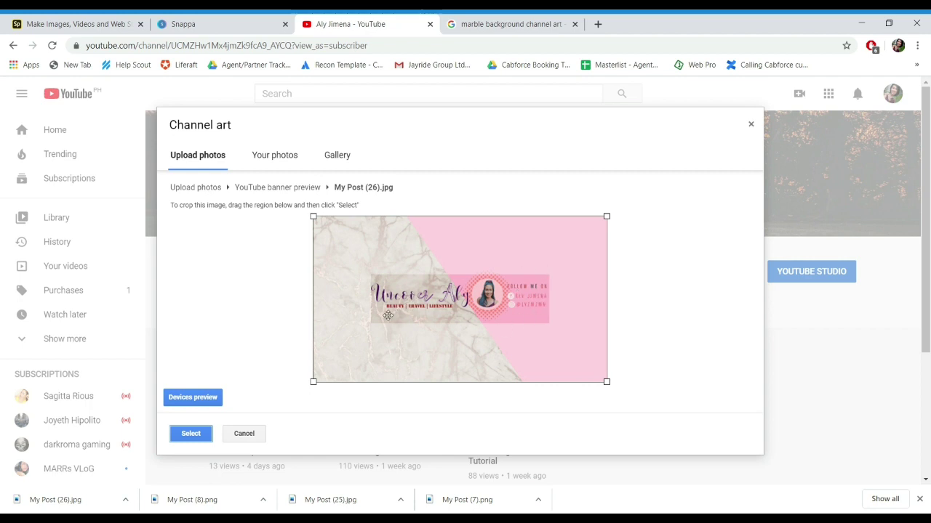
click(181, 434)
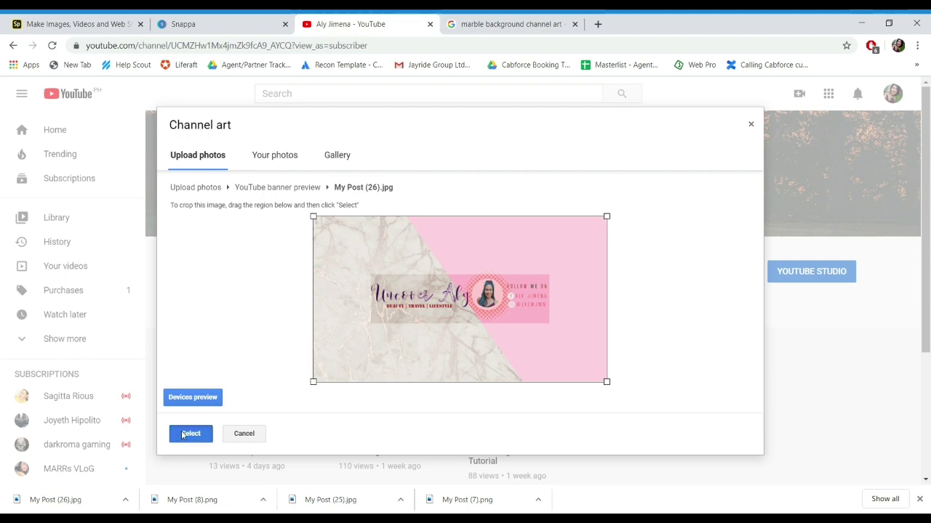